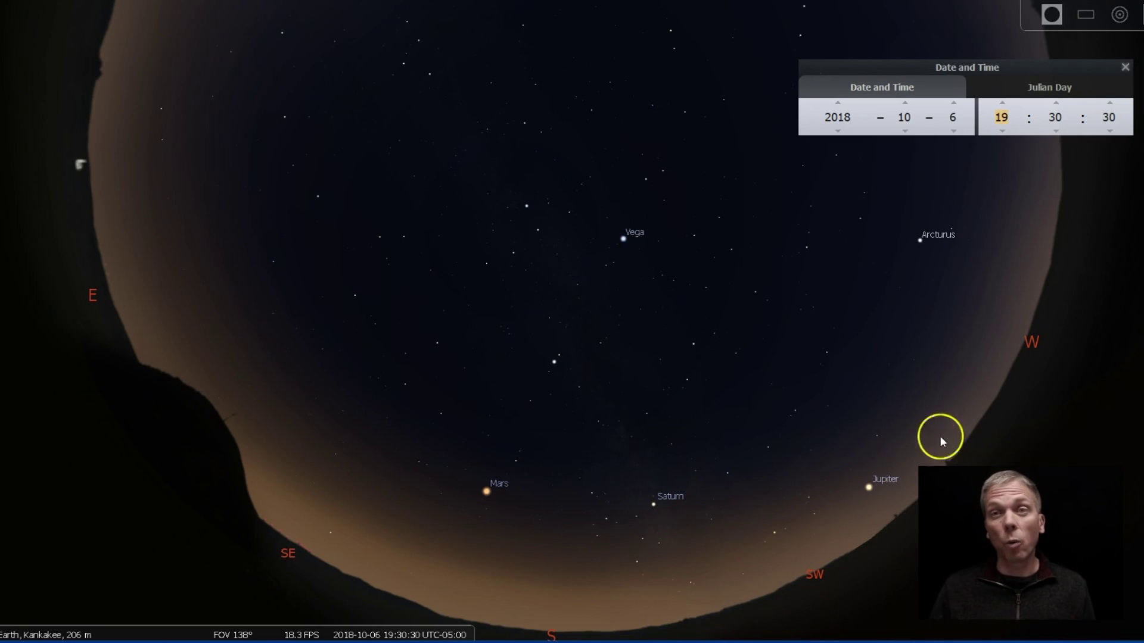
- Select Saturn, move to 2018-11-04 at 17:30, and tilt the view down to the horizon
click(870, 488)
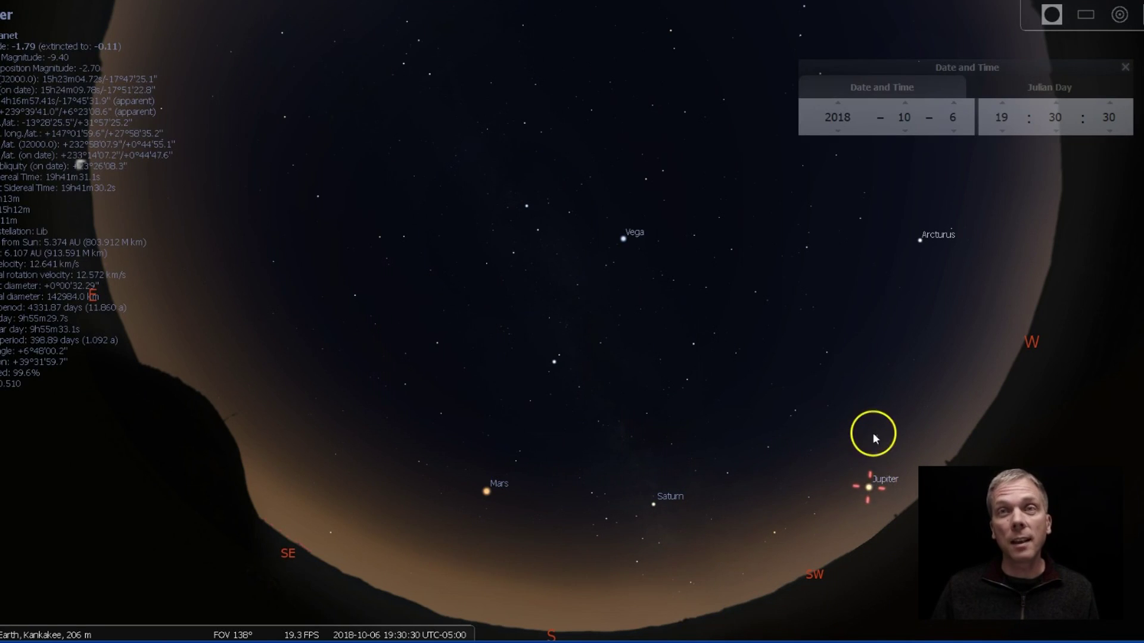
click(653, 504)
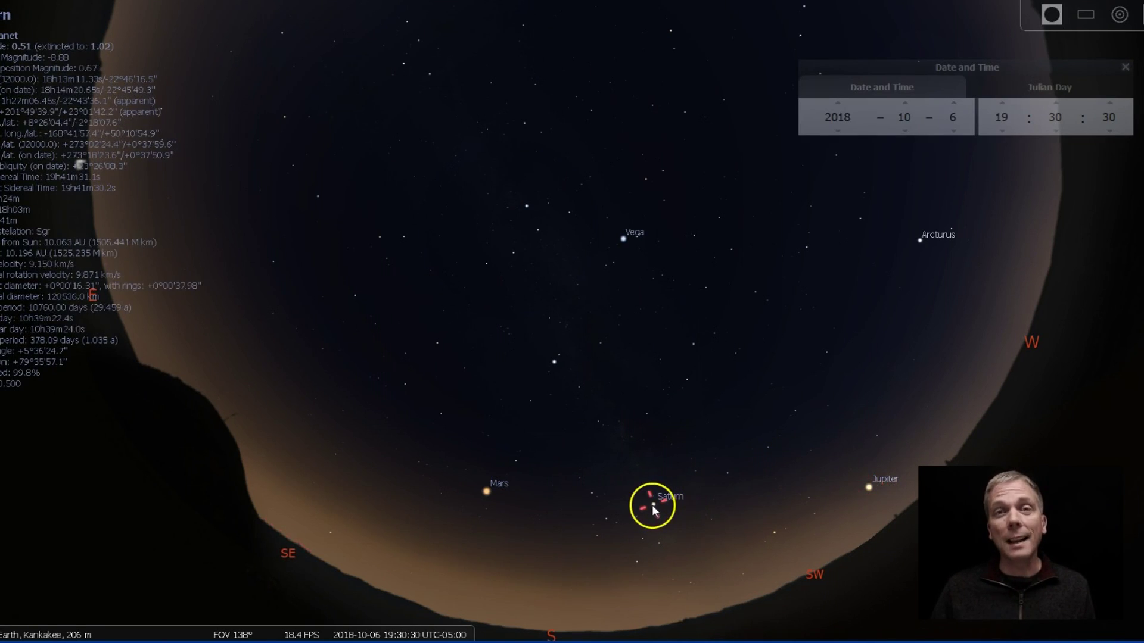
click(954, 105)
scroll(954, 108, up, 3)
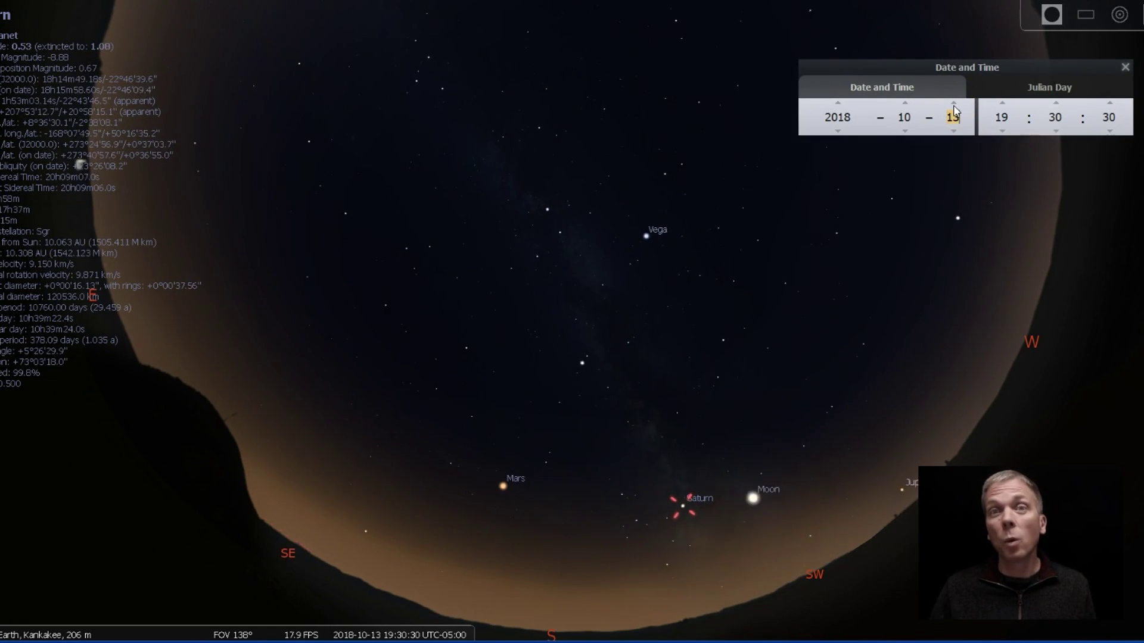
scroll(953, 107, up, 3)
scroll(954, 108, up, 3)
scroll(953, 107, up, 4)
scroll(954, 108, up, 3)
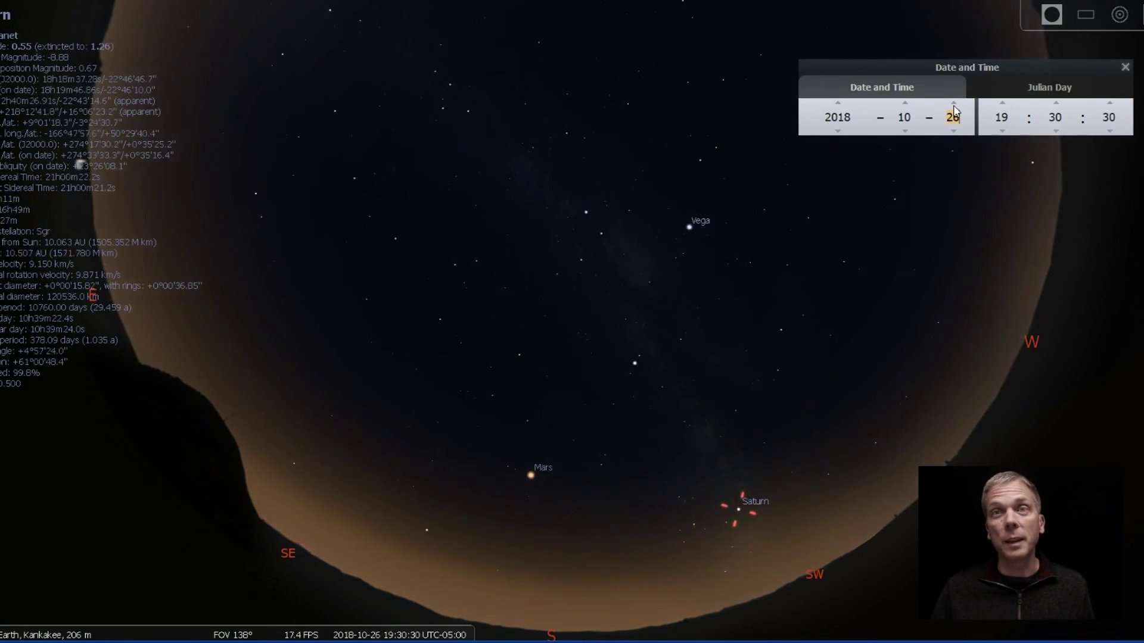
scroll(953, 108, up, 3)
scroll(954, 107, up, 3)
scroll(954, 107, up, 1)
scroll(954, 110, up, 2)
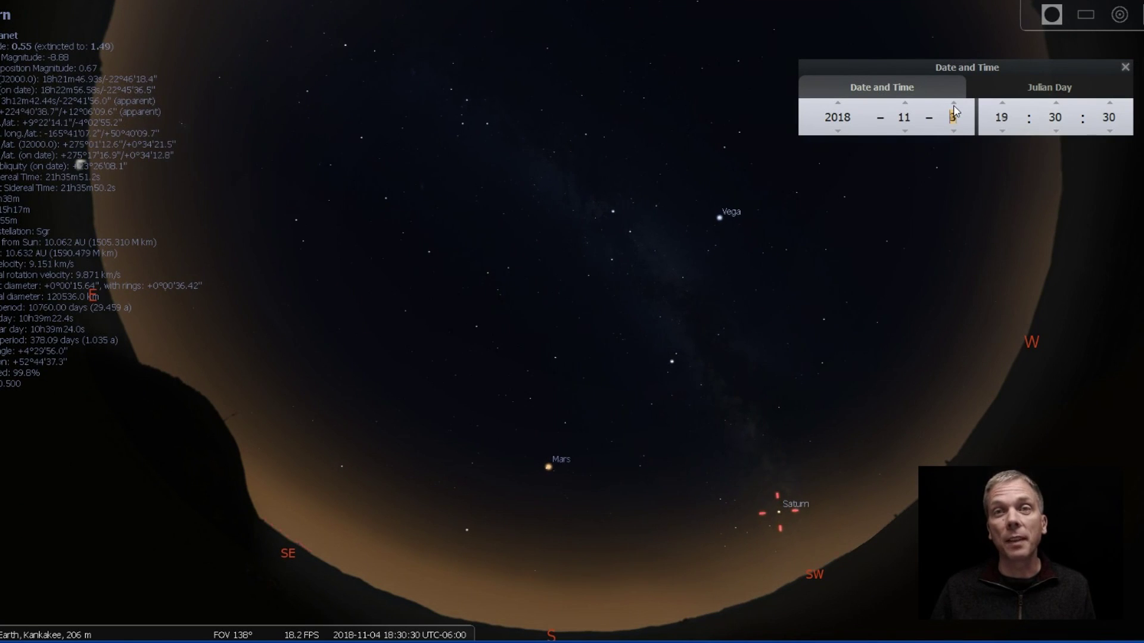
mouse_move(895, 397)
mouse_down()
mouse_move(759, 287)
mouse_move(641, 257)
mouse_move(658, 236)
mouse_up()
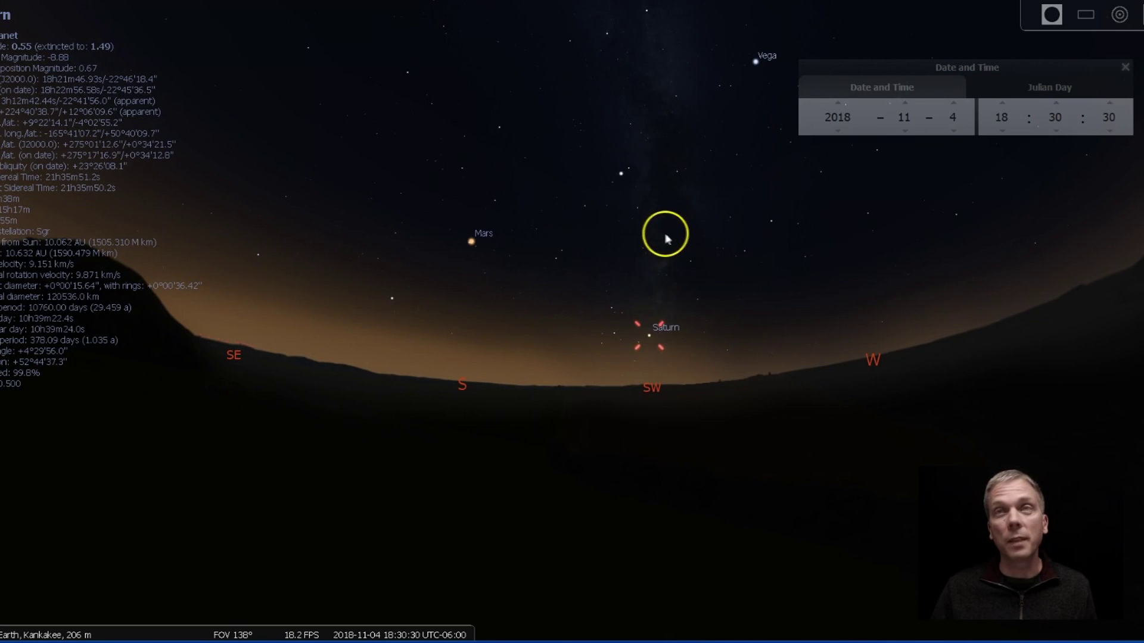
click(1004, 130)
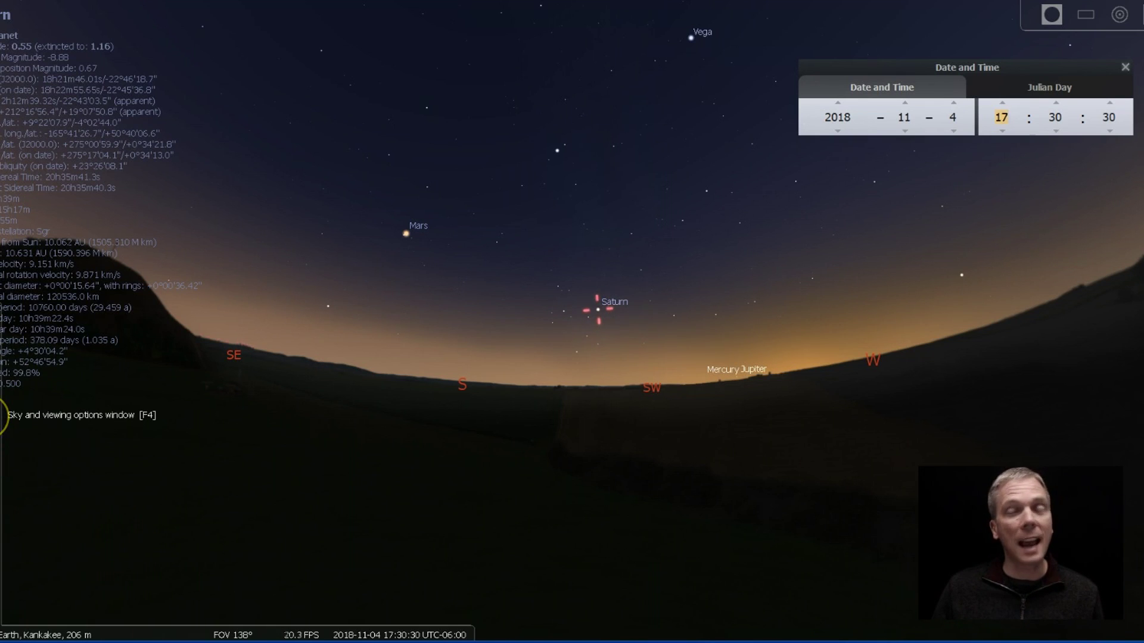
- Turn on the azimuthal grid overlay from the bottom toolbar
click(10, 406)
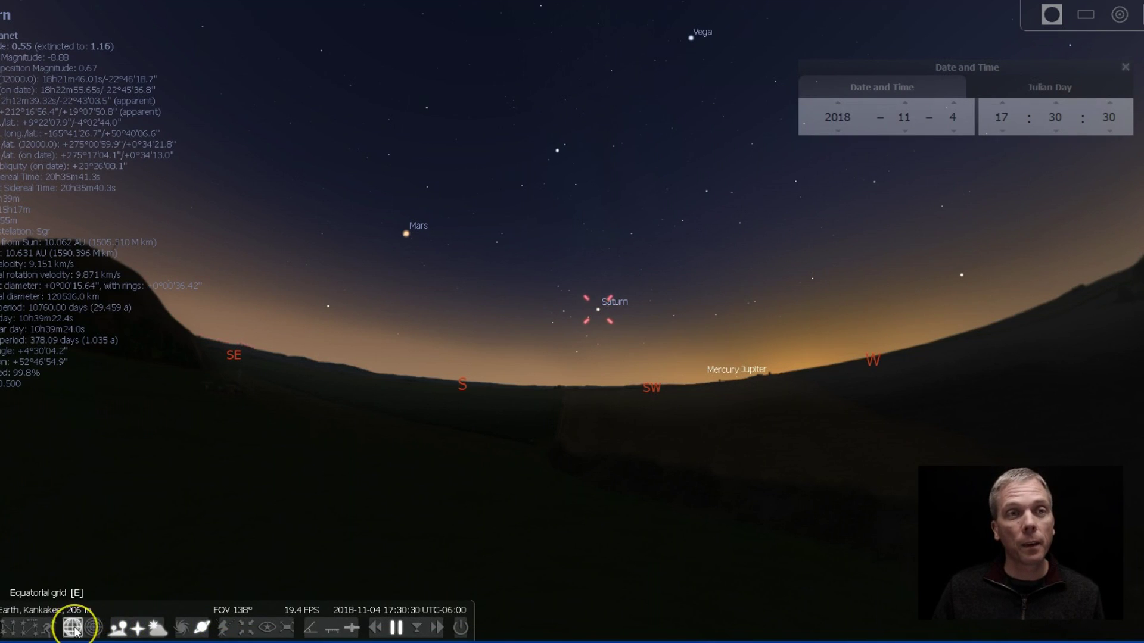
click(93, 628)
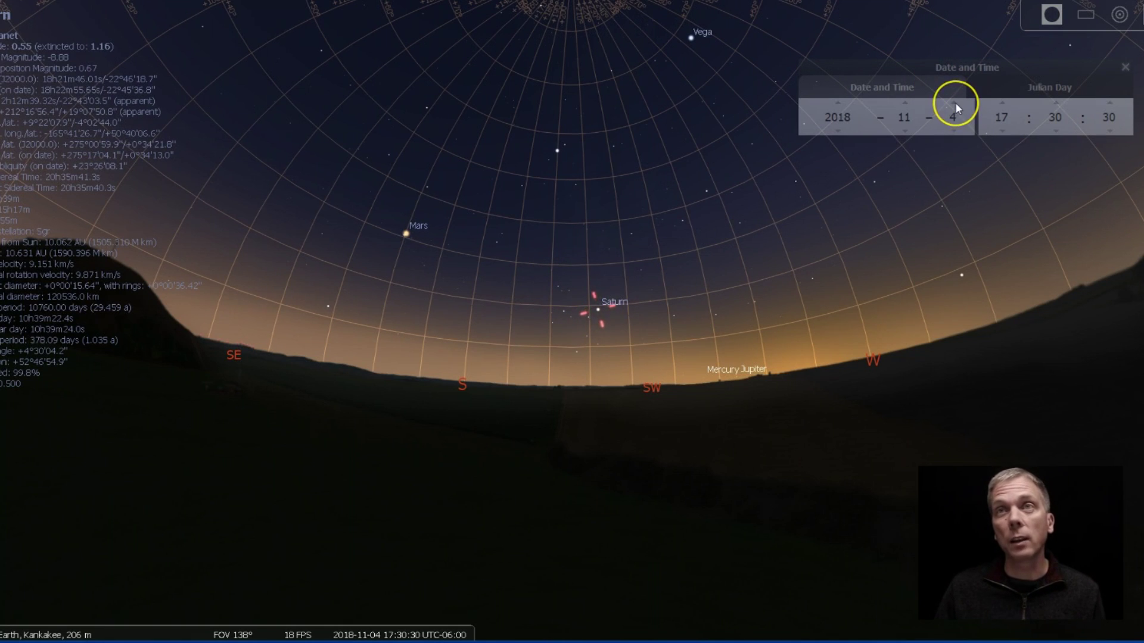
scroll(956, 105, up, 4)
scroll(956, 105, up, 2)
scroll(955, 105, up, 2)
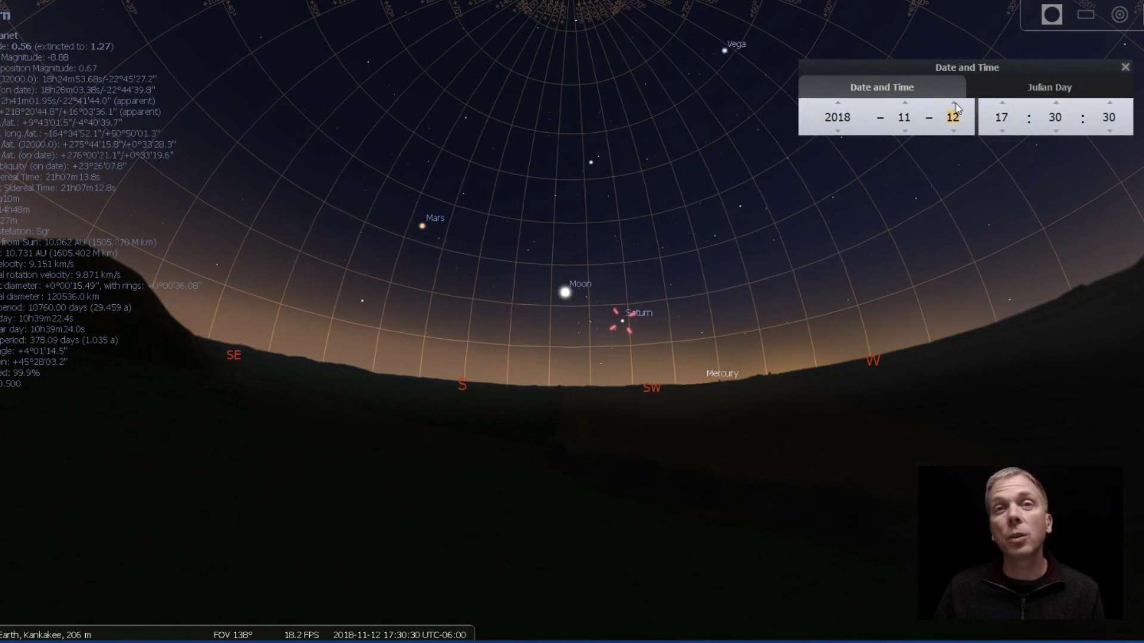
scroll(956, 106, up, 2)
scroll(955, 105, up, 1)
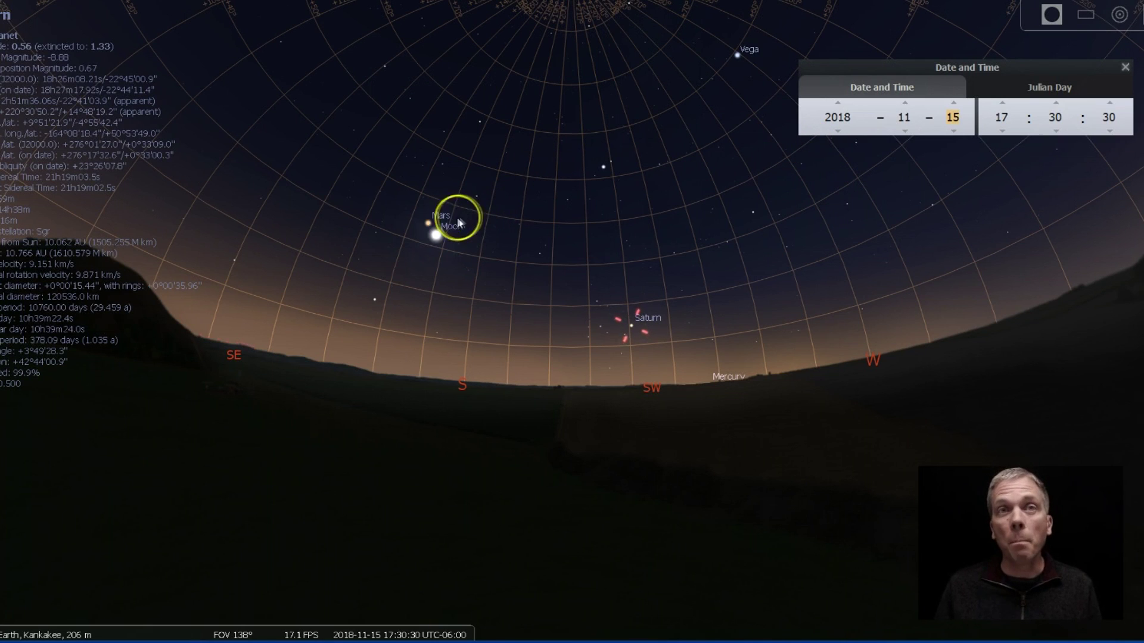
- Select Mars and move the observation time to 18:30
click(432, 229)
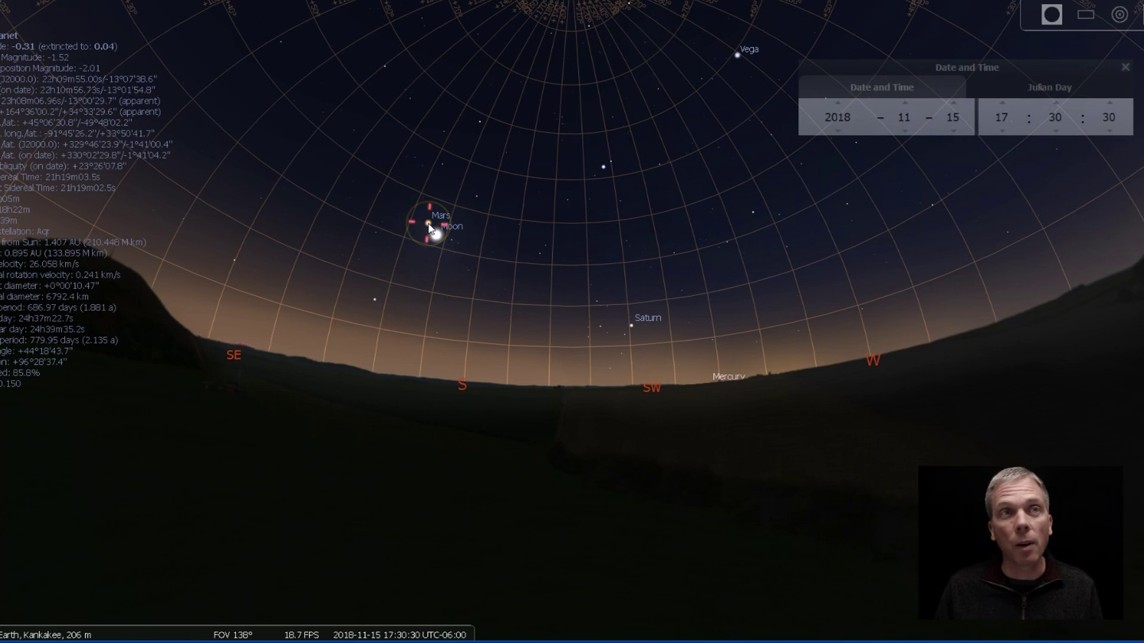
right_click(564, 247)
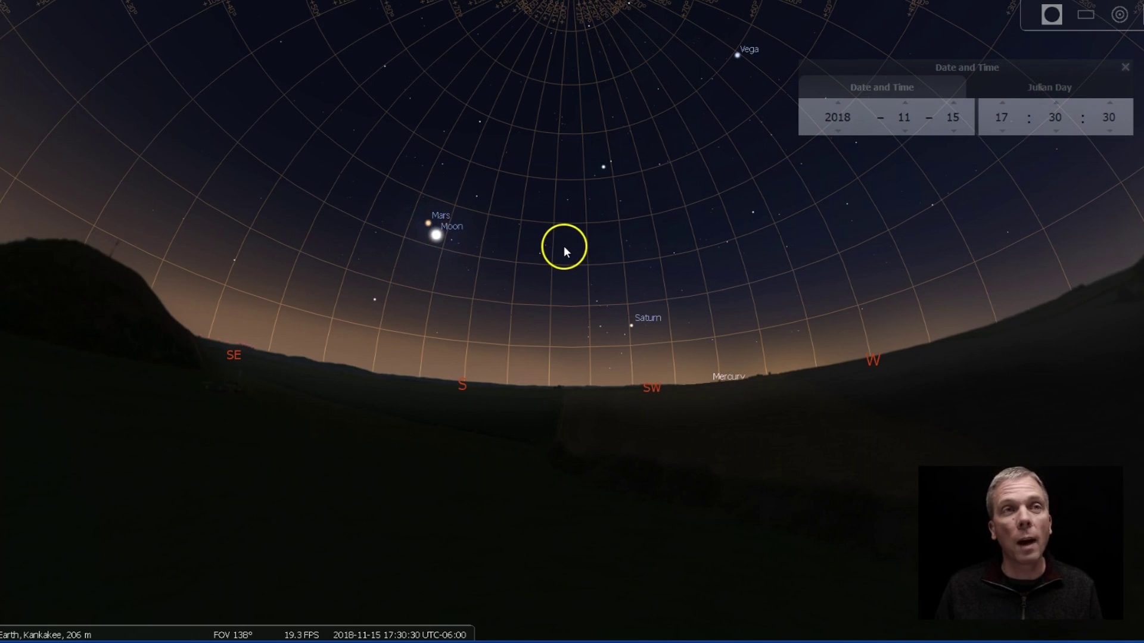
click(429, 223)
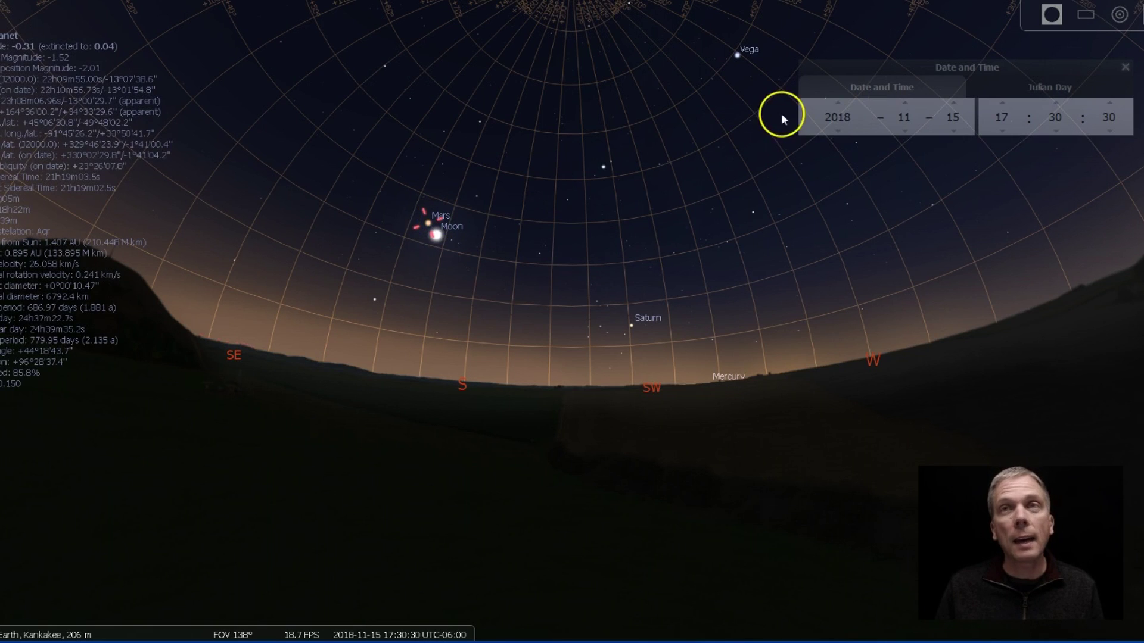
click(1002, 106)
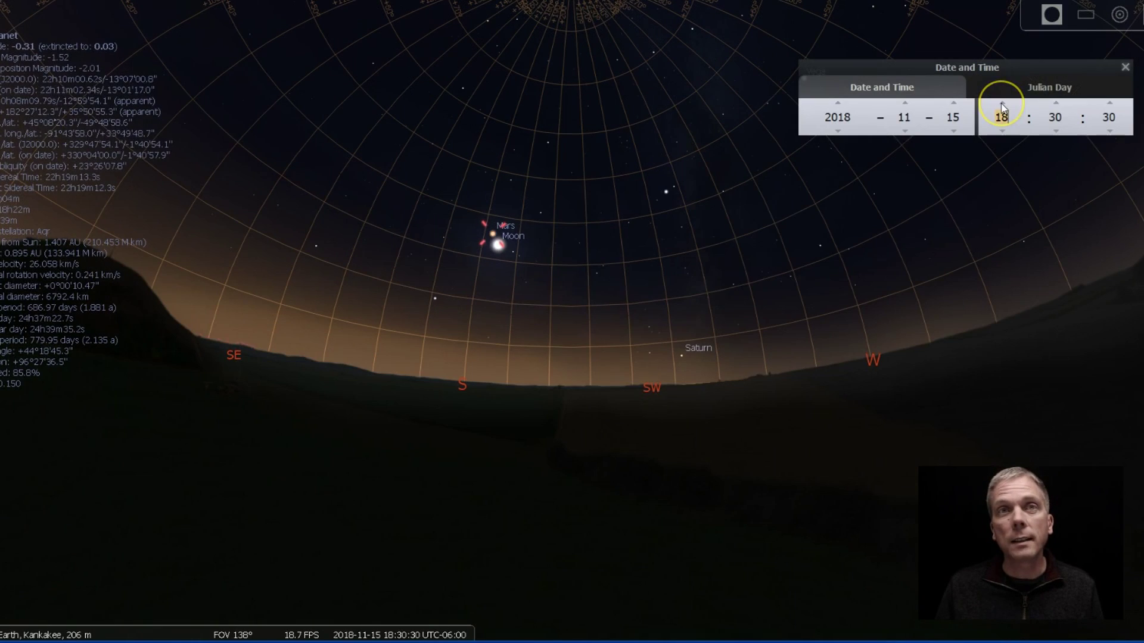
- Step the date forward day by day toward 30 December, keeping Mars selected
click(953, 106)
click(954, 107)
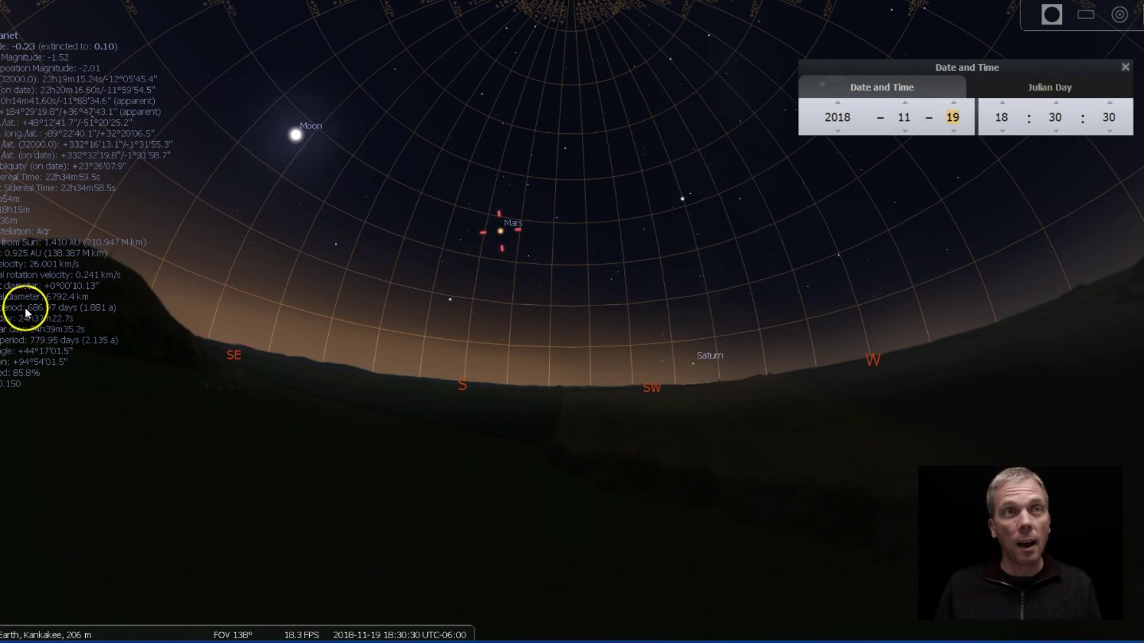
click(92, 290)
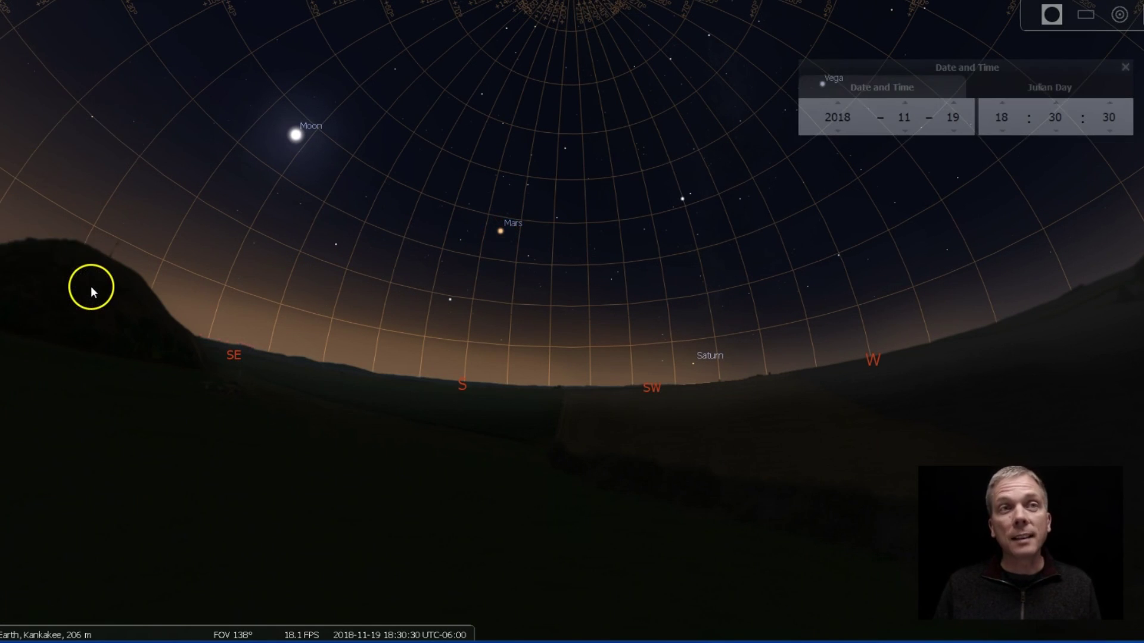
click(502, 233)
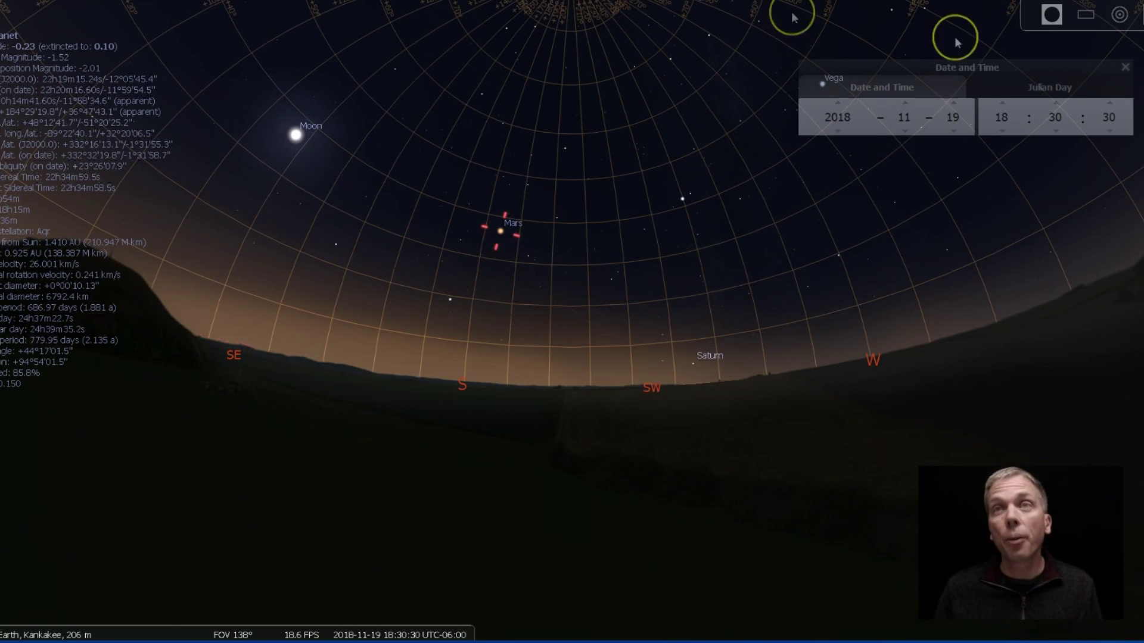
click(956, 109)
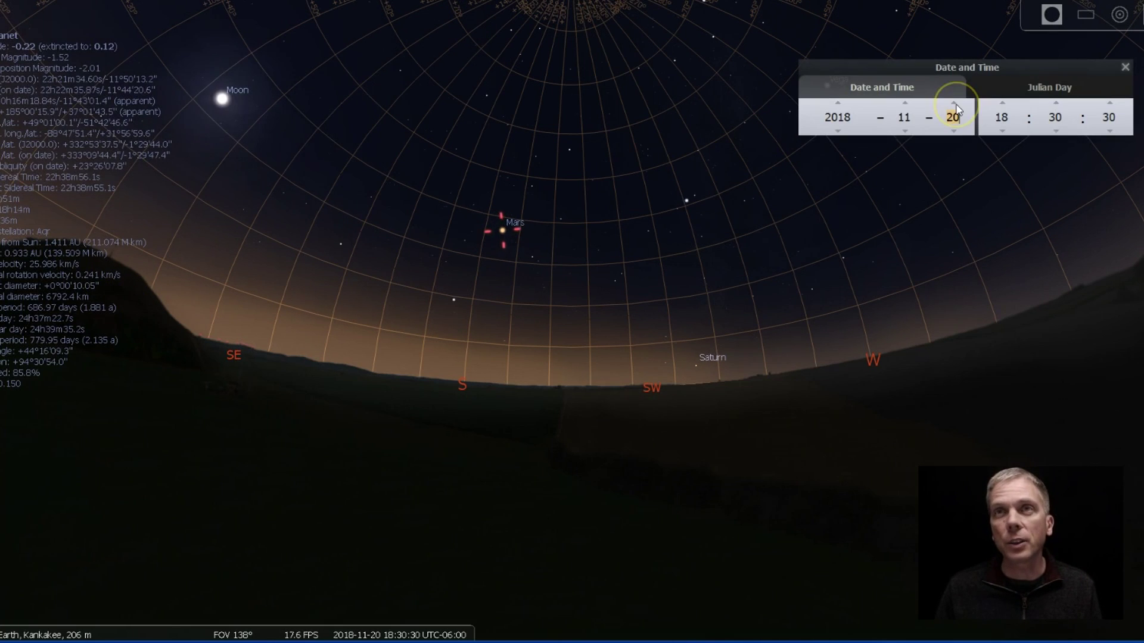
click(956, 109)
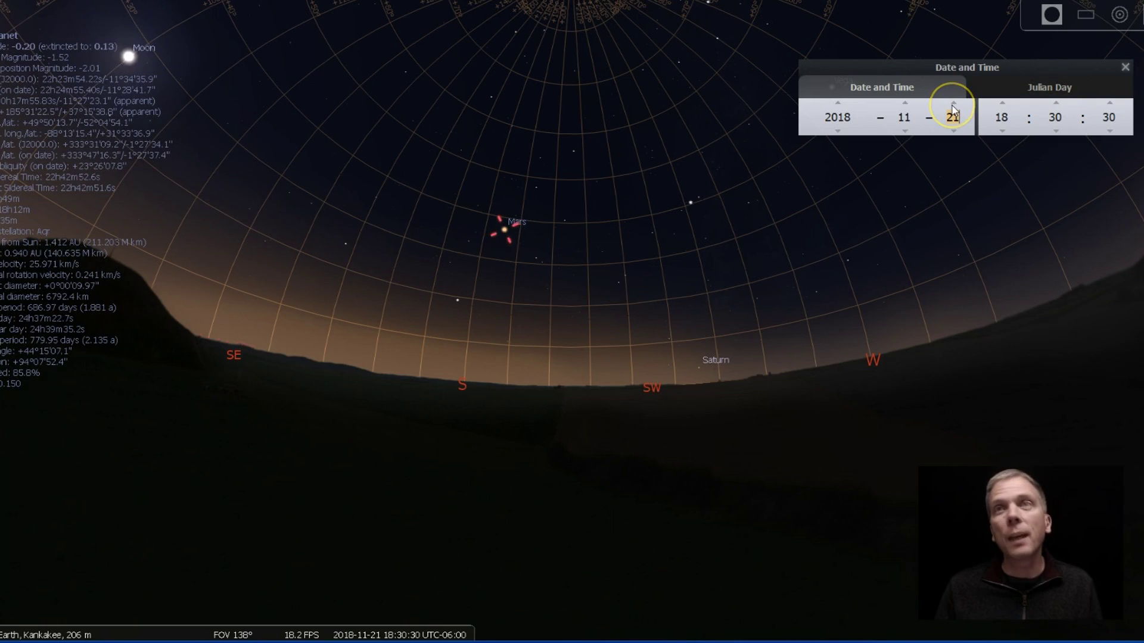
scroll(953, 109, up, 2)
scroll(953, 110, up, 2)
scroll(953, 109, up, 3)
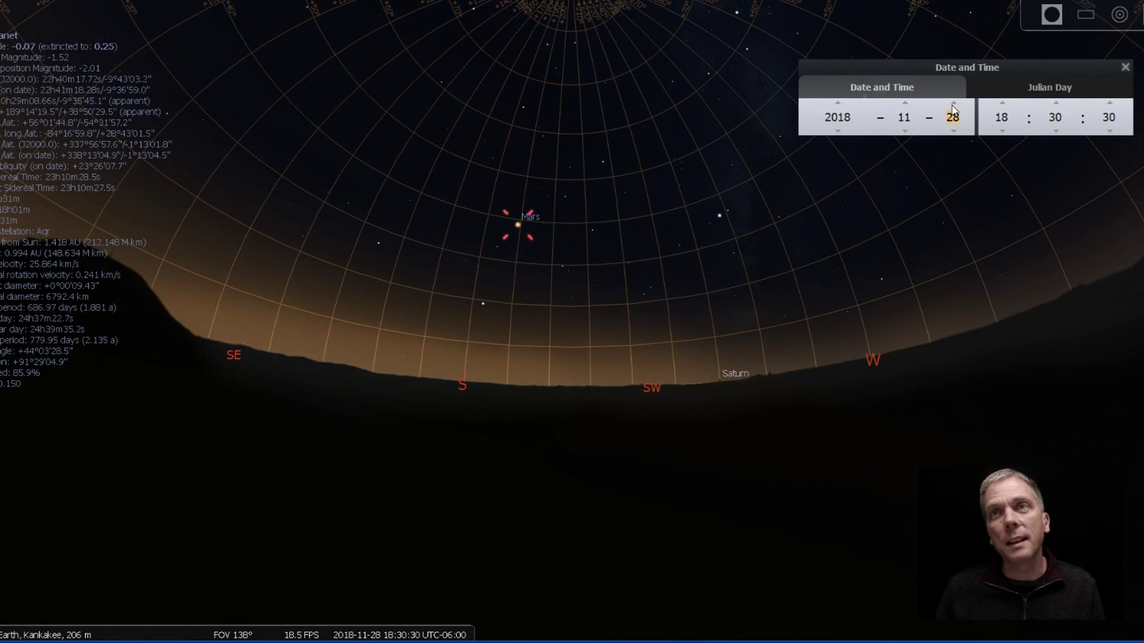
click(953, 109)
click(954, 108)
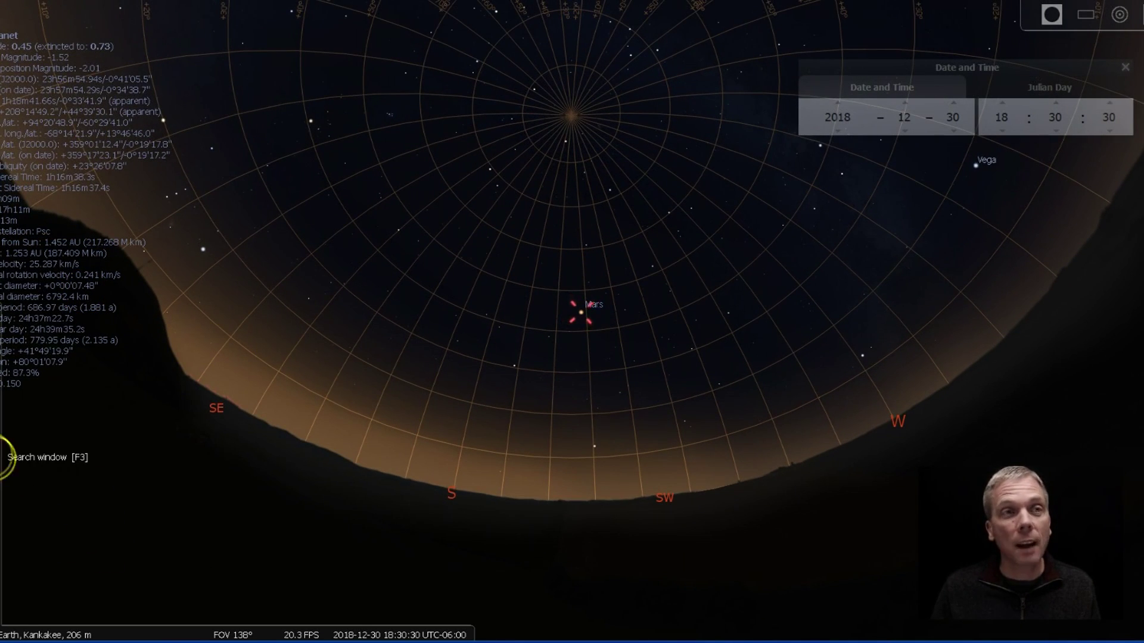
- In the View window's SSO tab, label more planets and enable 'Show planet markers'
click(3, 420)
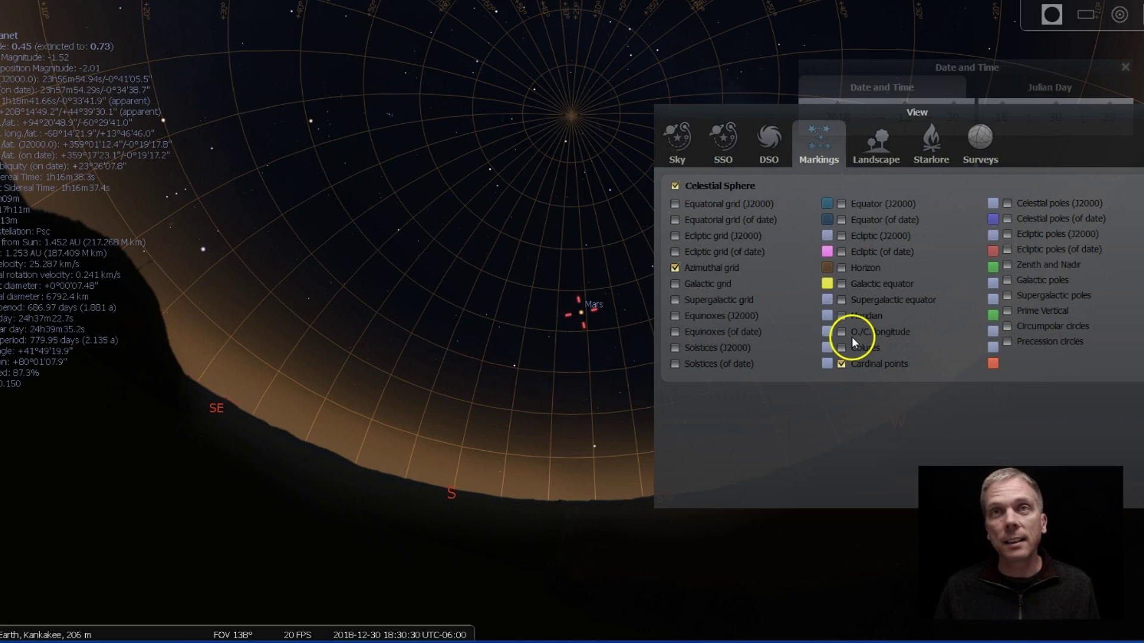
click(729, 144)
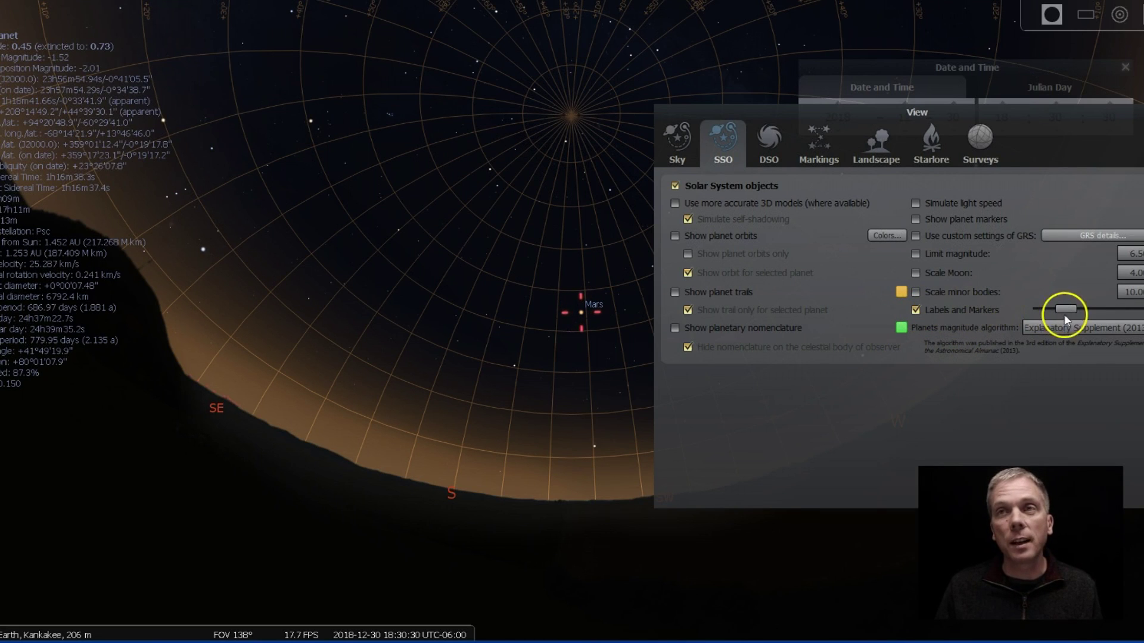
drag(1066, 310, 1135, 308)
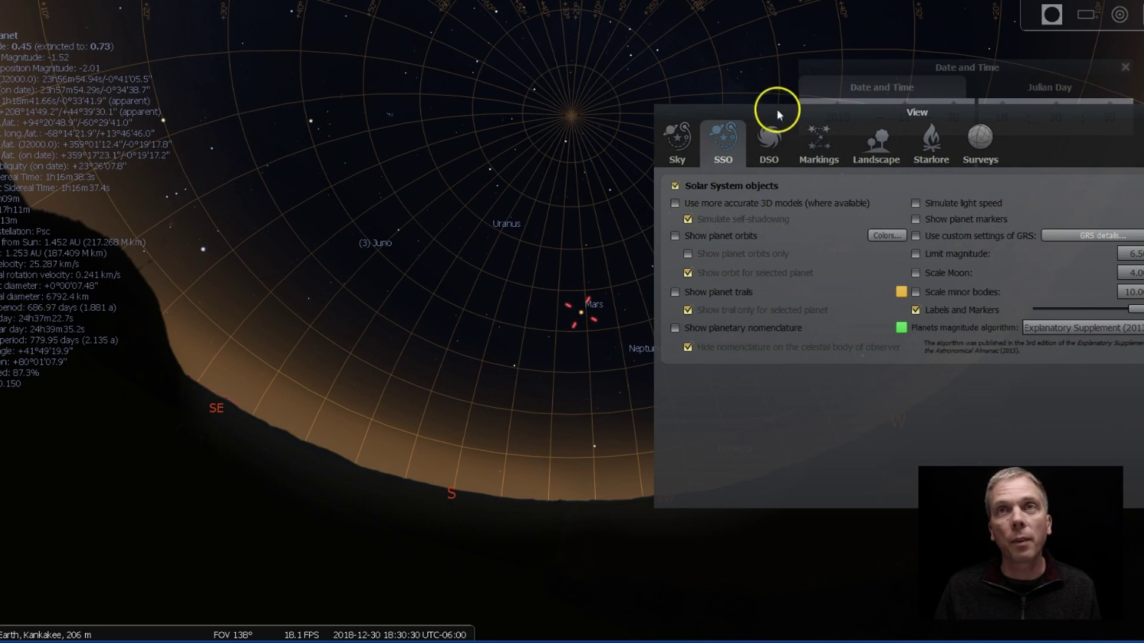
drag(776, 109, 798, 110)
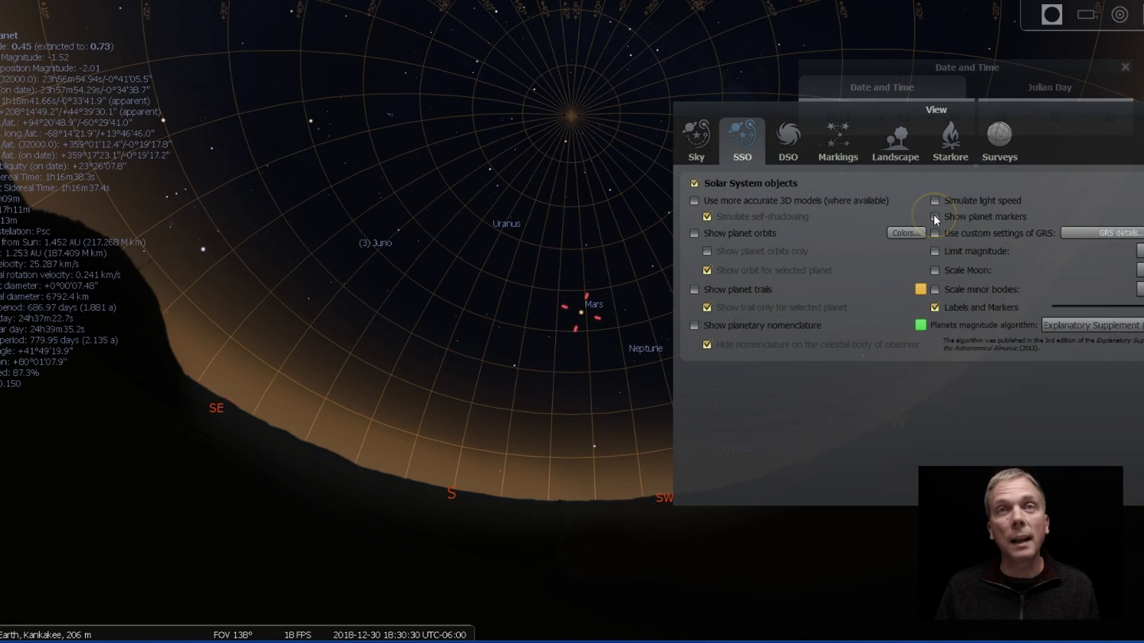
click(934, 216)
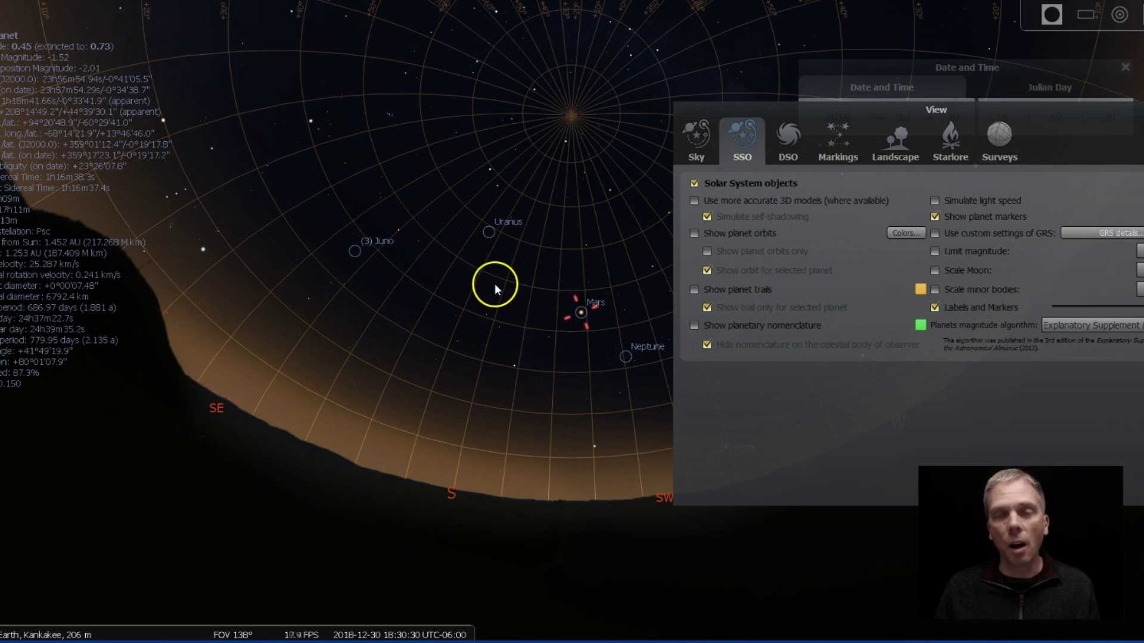
drag(1103, 113, 1098, 125)
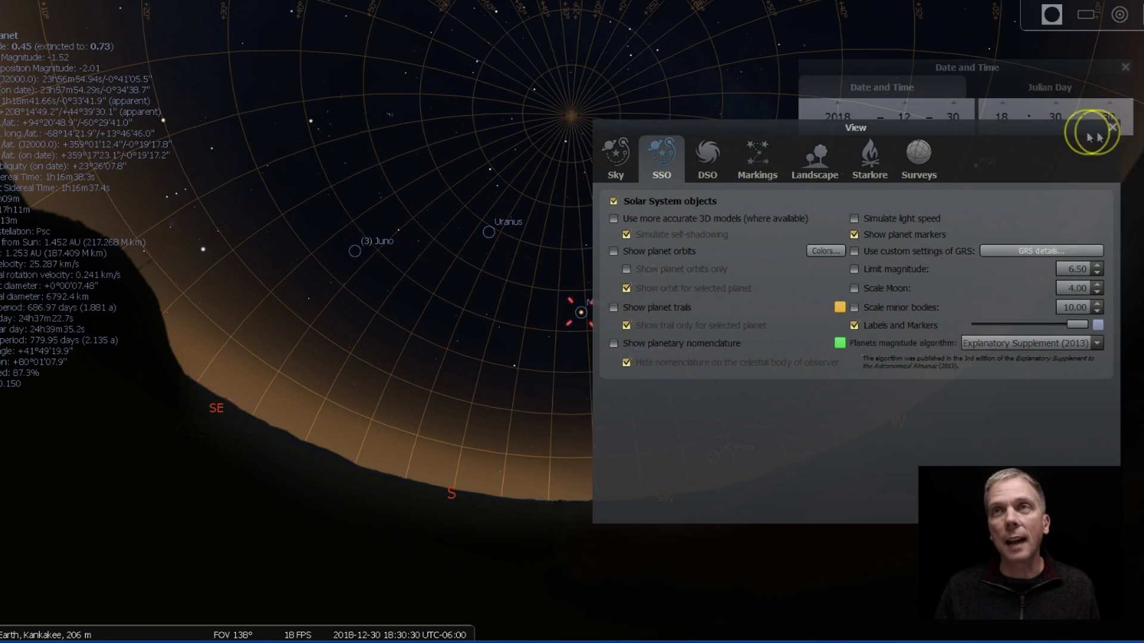
- Close the view settings, then select Uranus and centre it in view
click(1113, 131)
scroll(498, 229, up, 3)
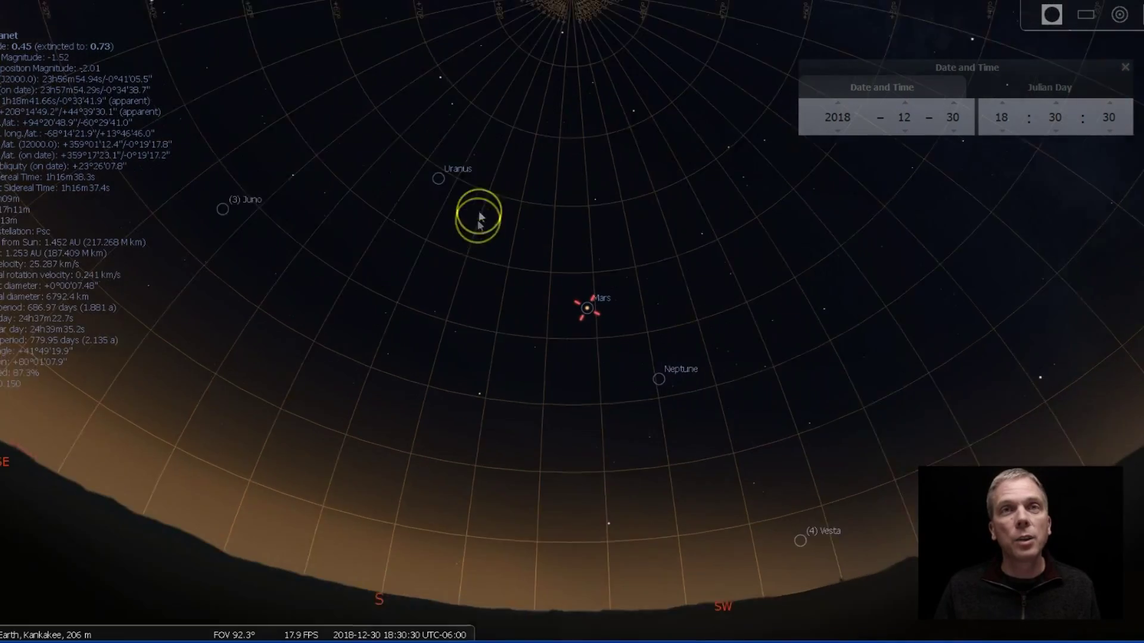
drag(417, 173, 508, 266)
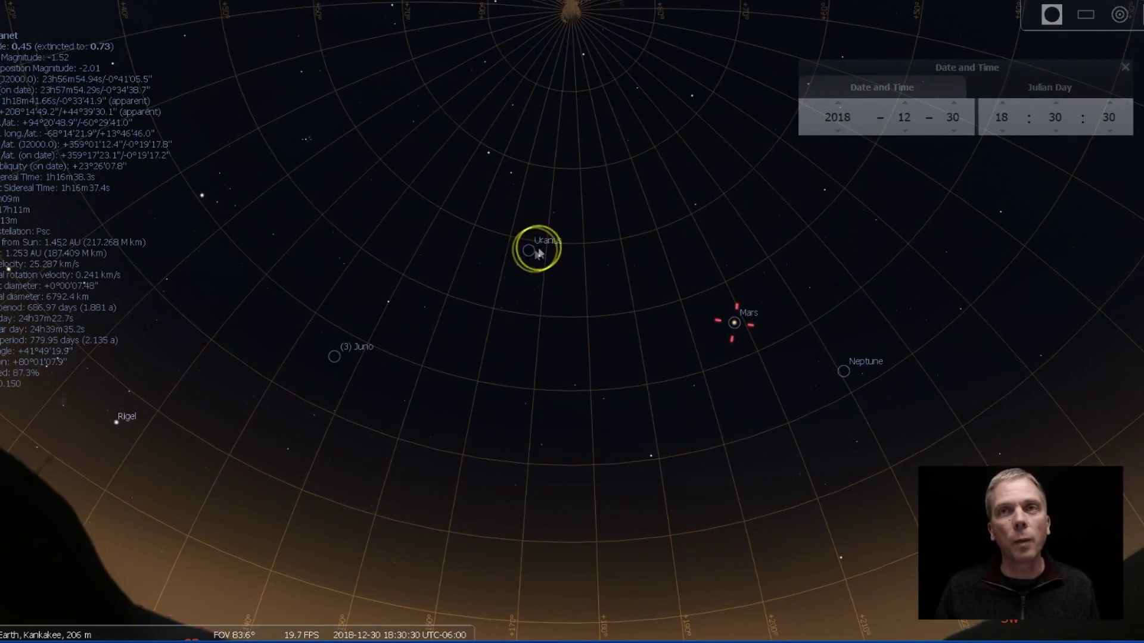
click(537, 250)
scroll(539, 246, up, 5)
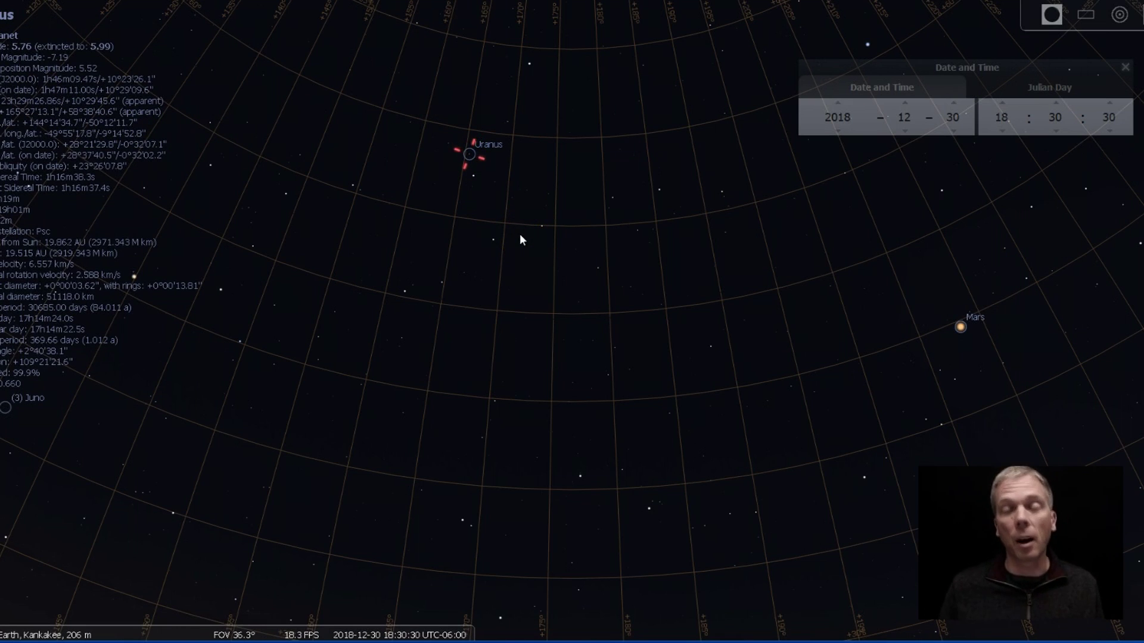
drag(518, 234, 699, 395)
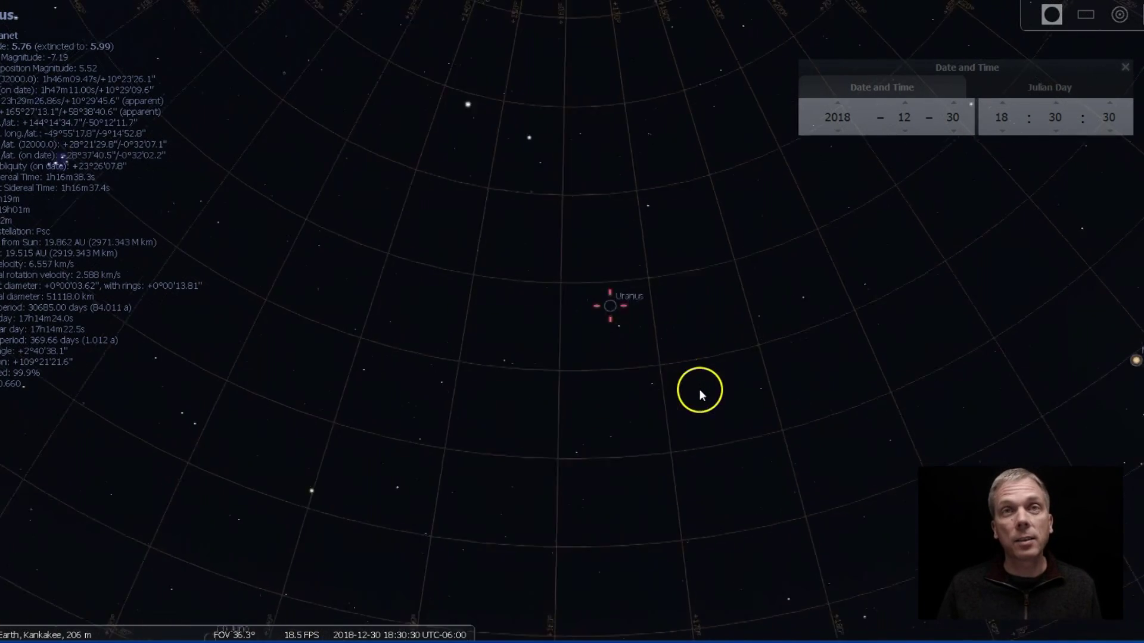
- Move the date back one month and select the star 13 Ari
click(904, 131)
drag(663, 327, 685, 322)
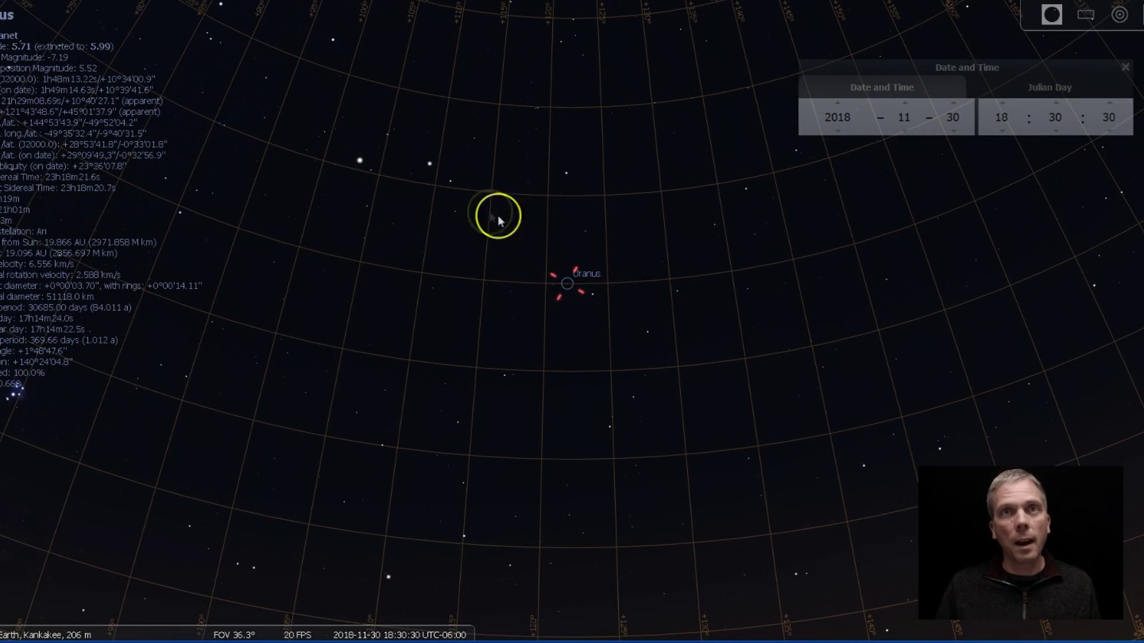
click(361, 161)
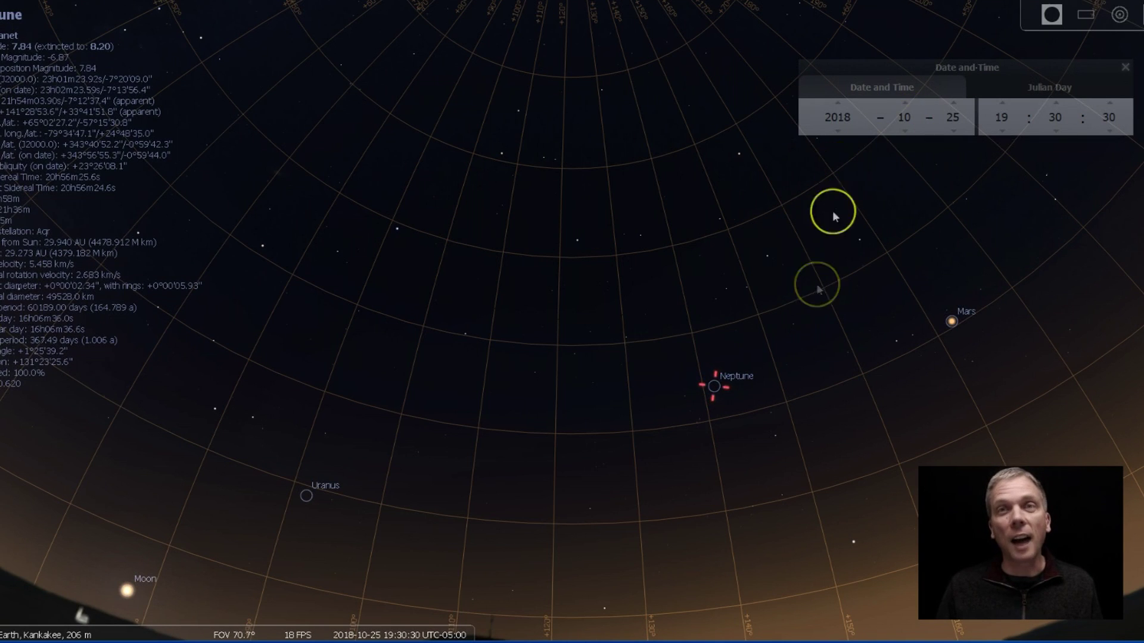
scroll(704, 407, up, 3)
- Centre Neptune and turn on constellation names and lines
mouse_move(742, 420)
mouse_down()
mouse_move(550, 270)
mouse_move(458, 248)
mouse_up()
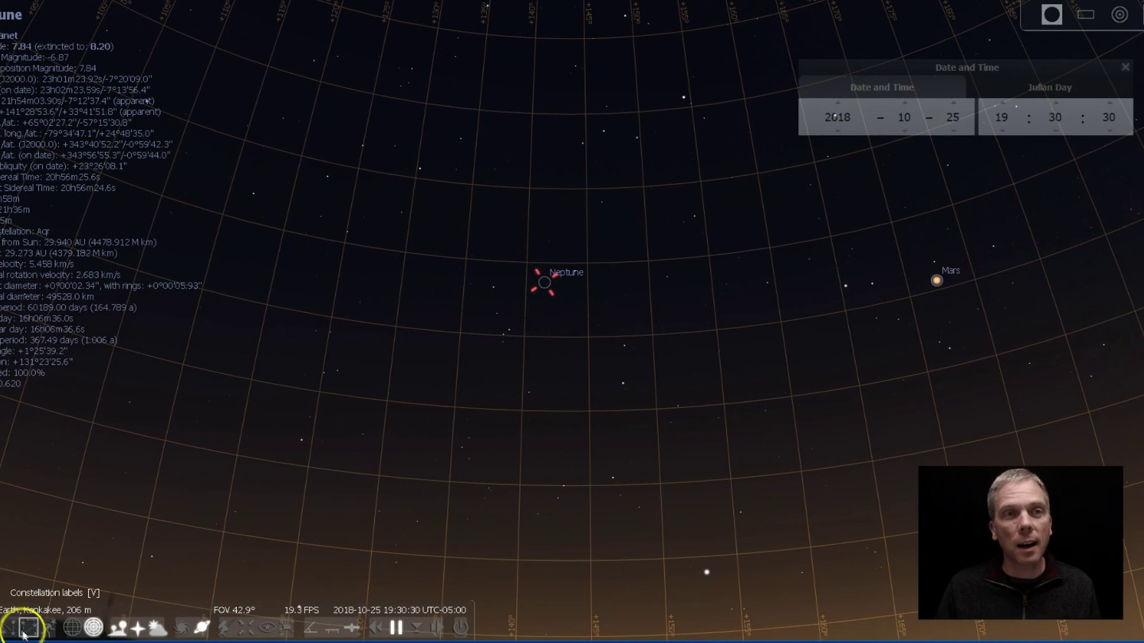
click(23, 629)
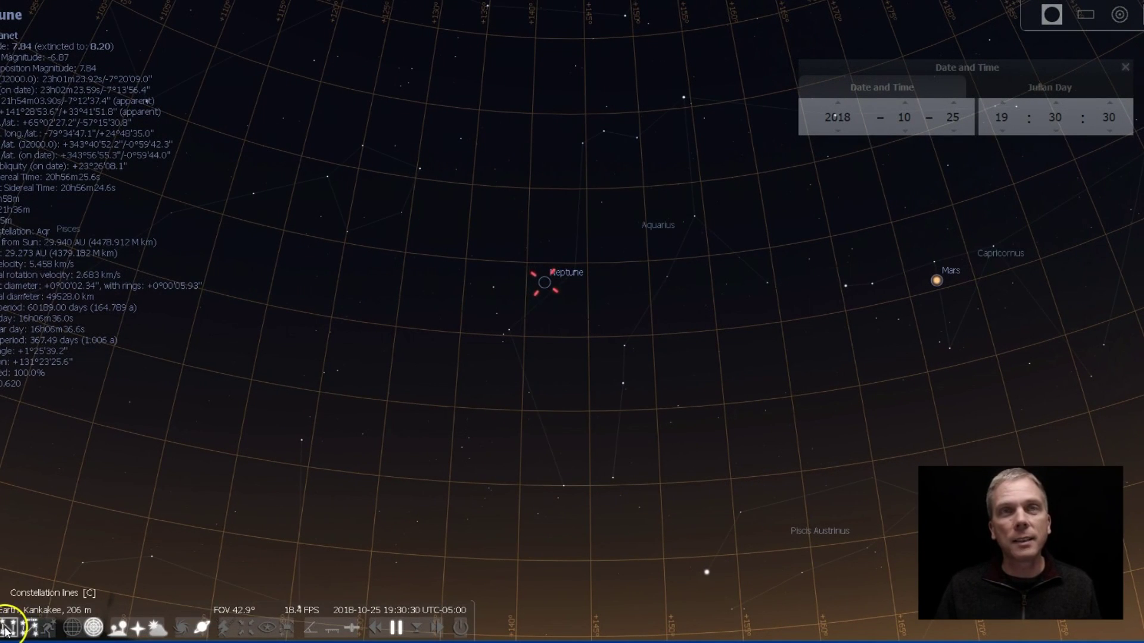
click(9, 629)
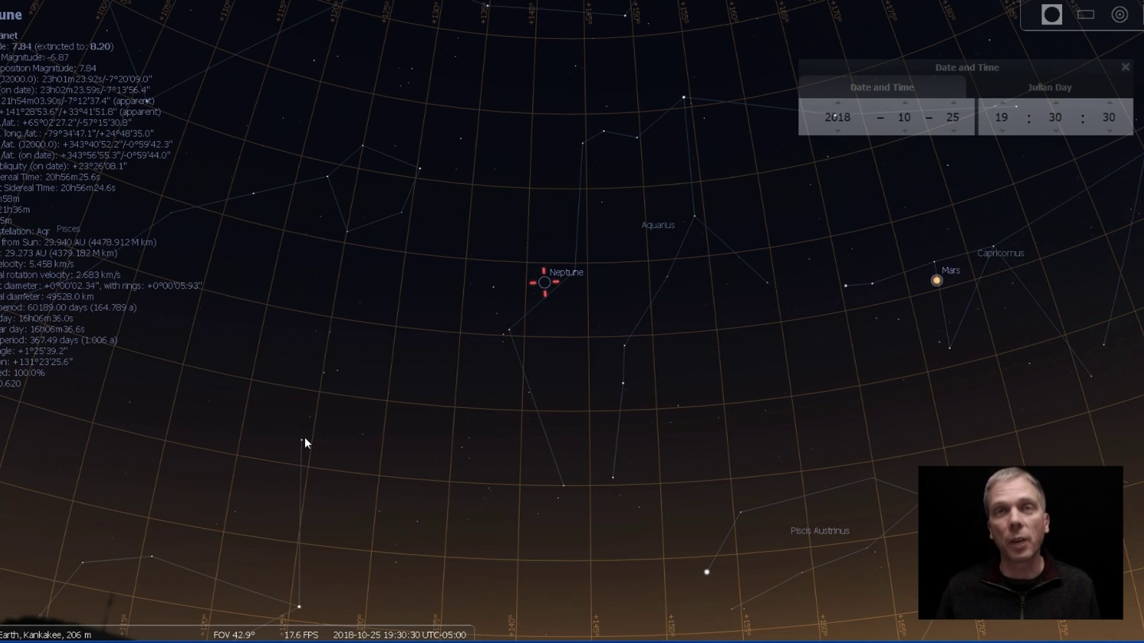
click(417, 332)
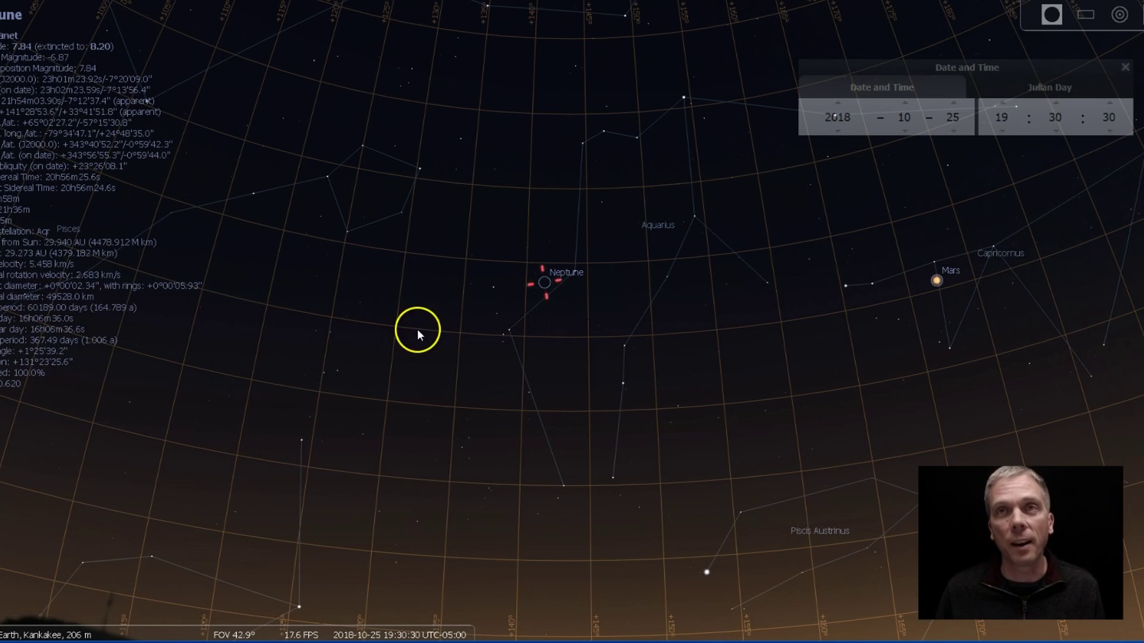
- Close the Date and Time window and pan from the southern horizon toward the zenith
click(1124, 69)
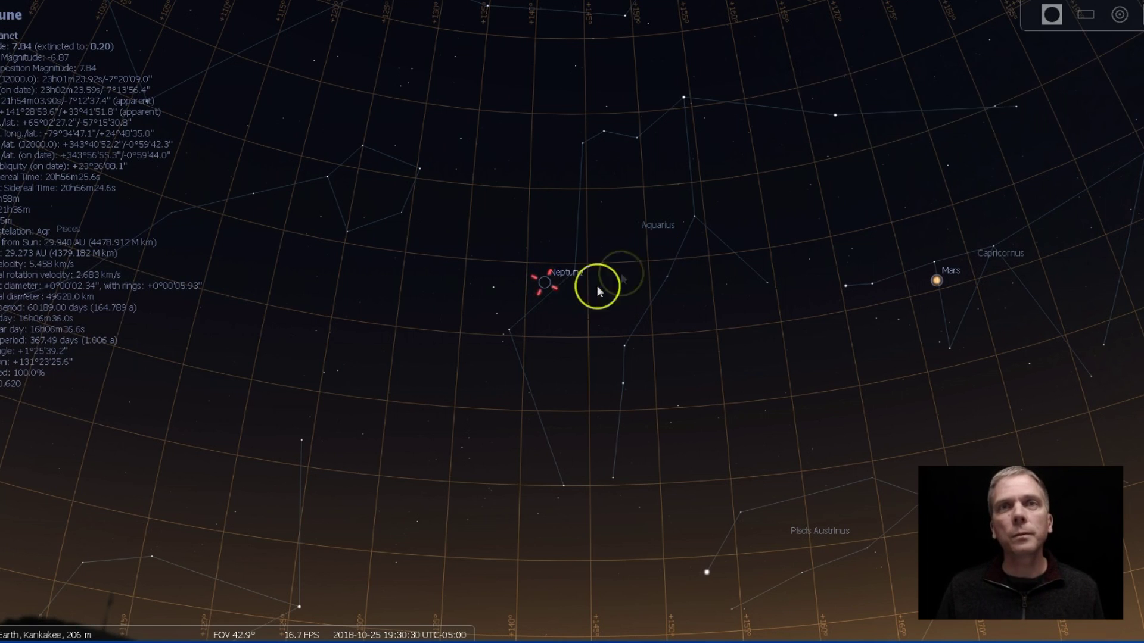
scroll(492, 338, down, 3)
scroll(495, 337, down, 2)
drag(681, 324, 564, 391)
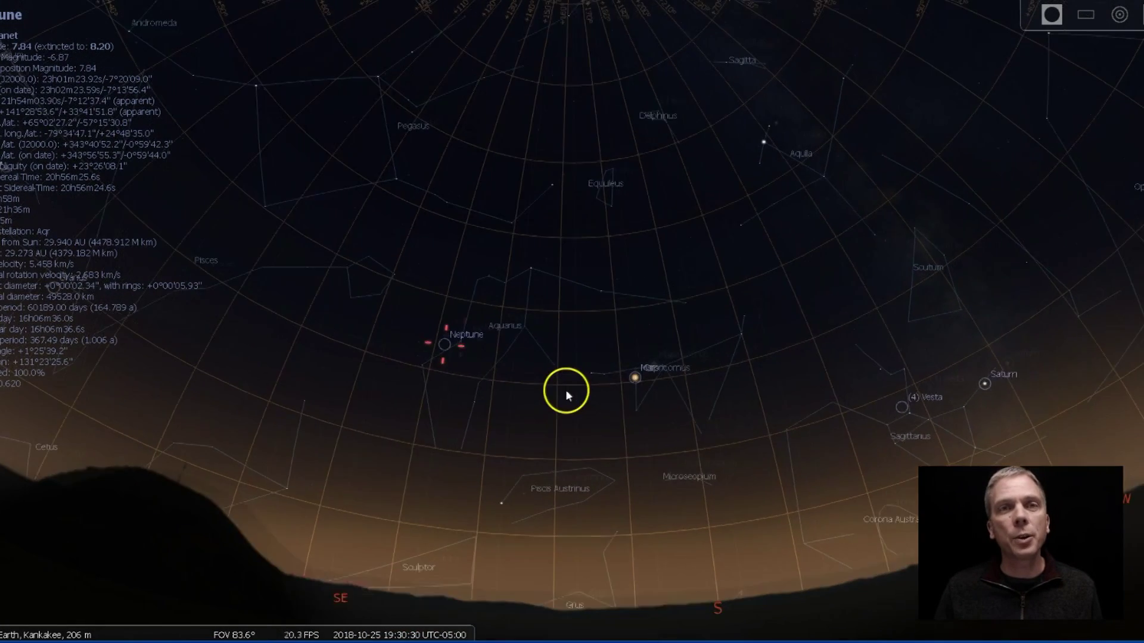
scroll(715, 416, down, 2)
mouse_move(729, 410)
mouse_down()
mouse_move(577, 419)
mouse_move(616, 452)
mouse_up()
scroll(585, 408, down, 2)
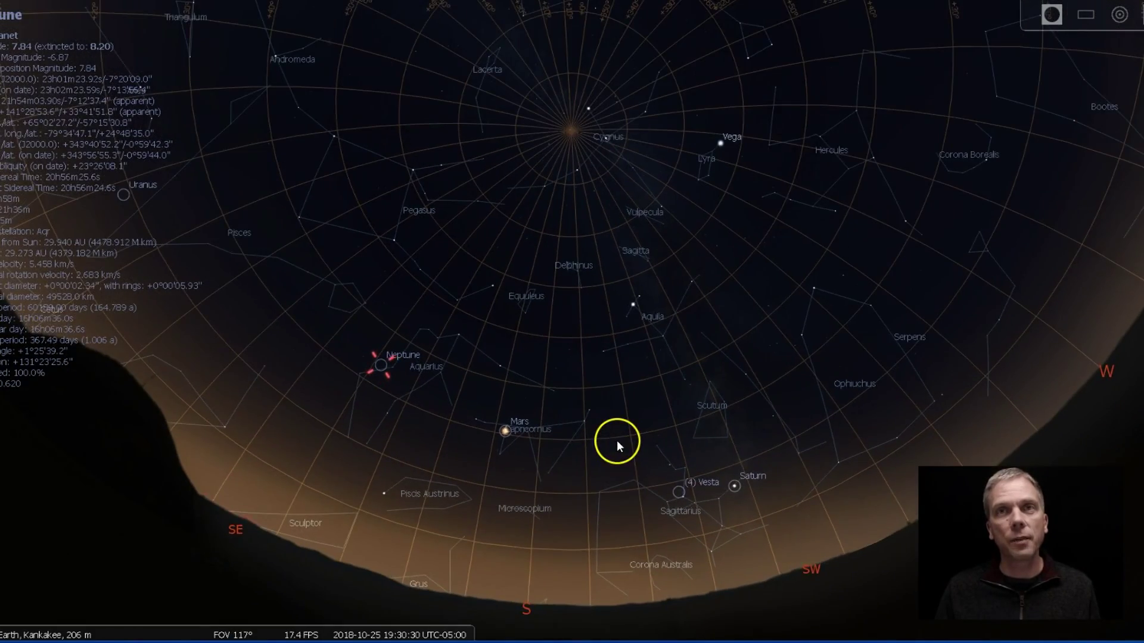
scroll(617, 440, down, 2)
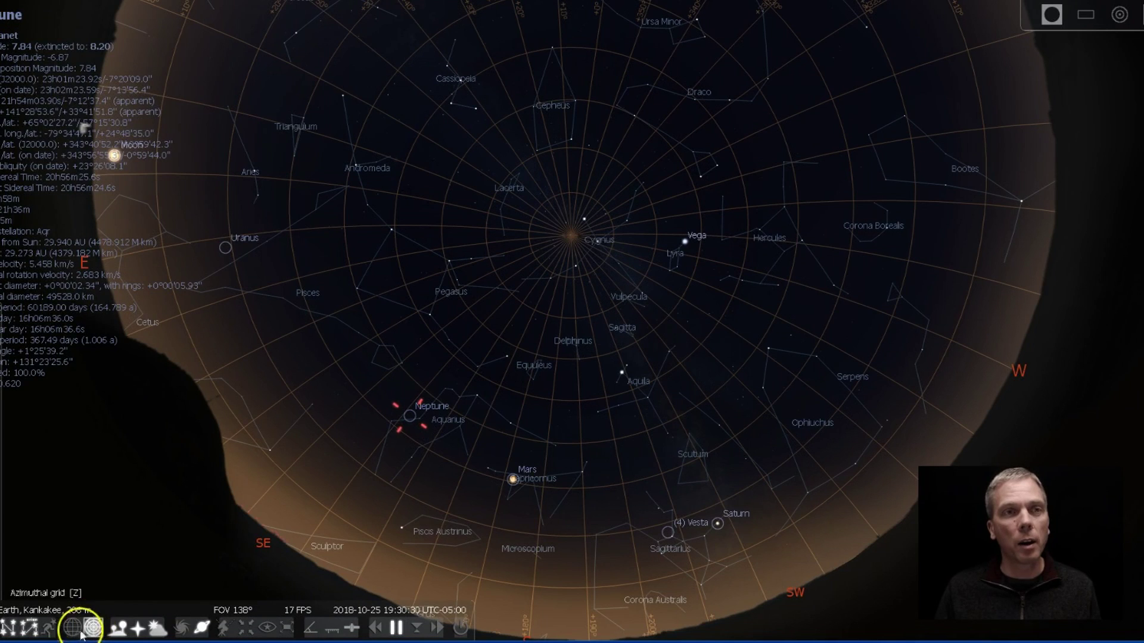
- Turn off constellation lines and the sky grids in the bottom toolbar
click(28, 628)
click(16, 630)
click(46, 628)
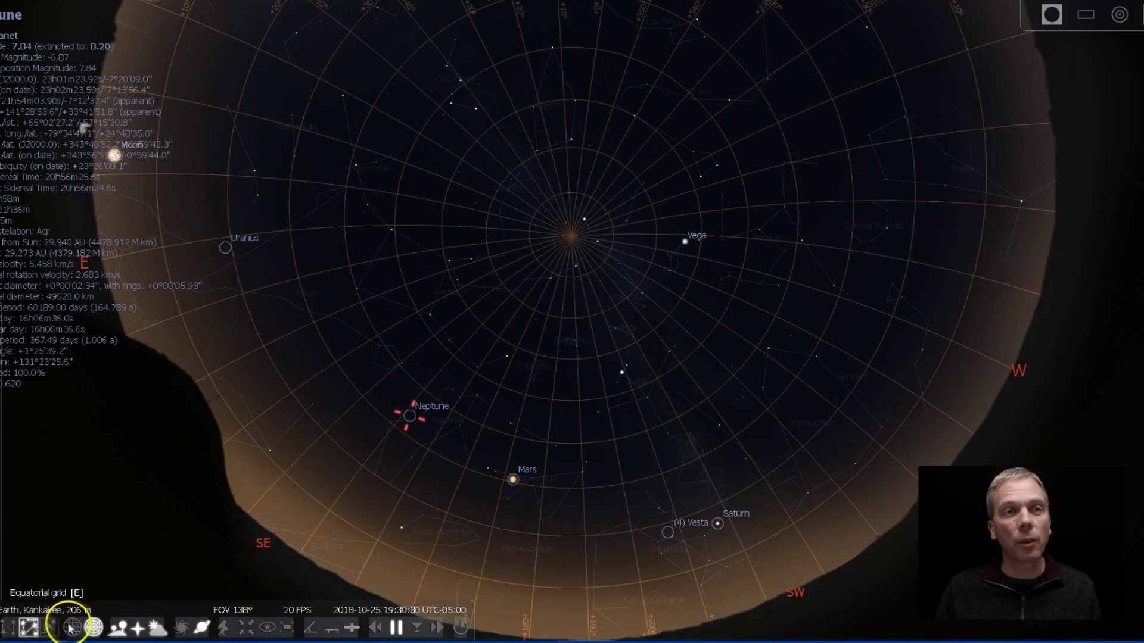
click(93, 627)
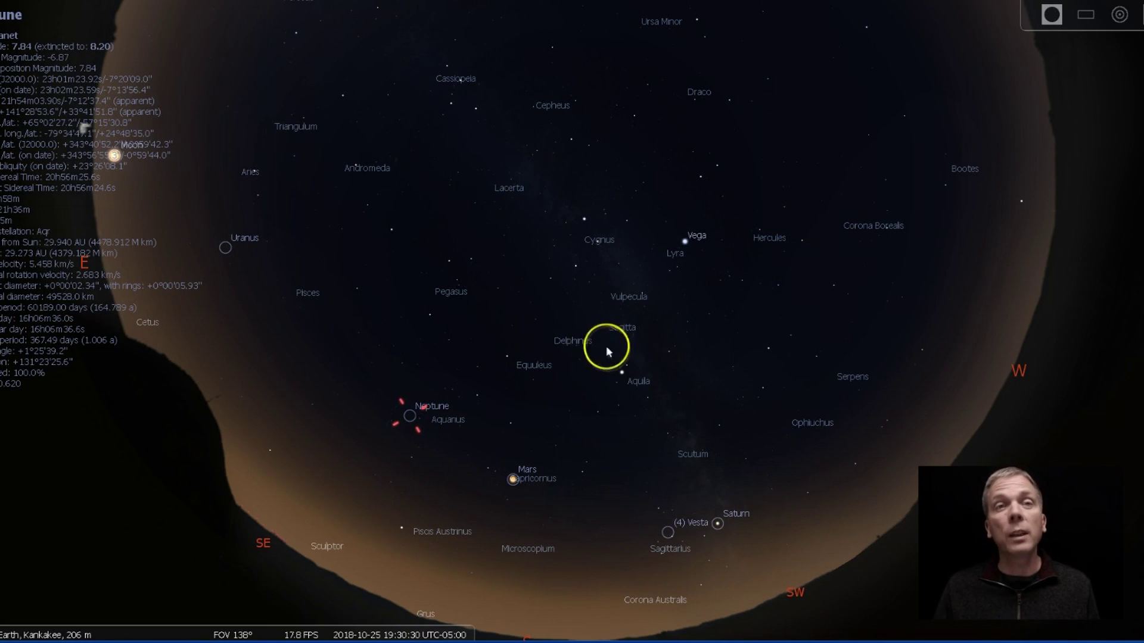
- Advance the date one month to 2018-11-25 at 19:30 using the F5 window
key(F5)
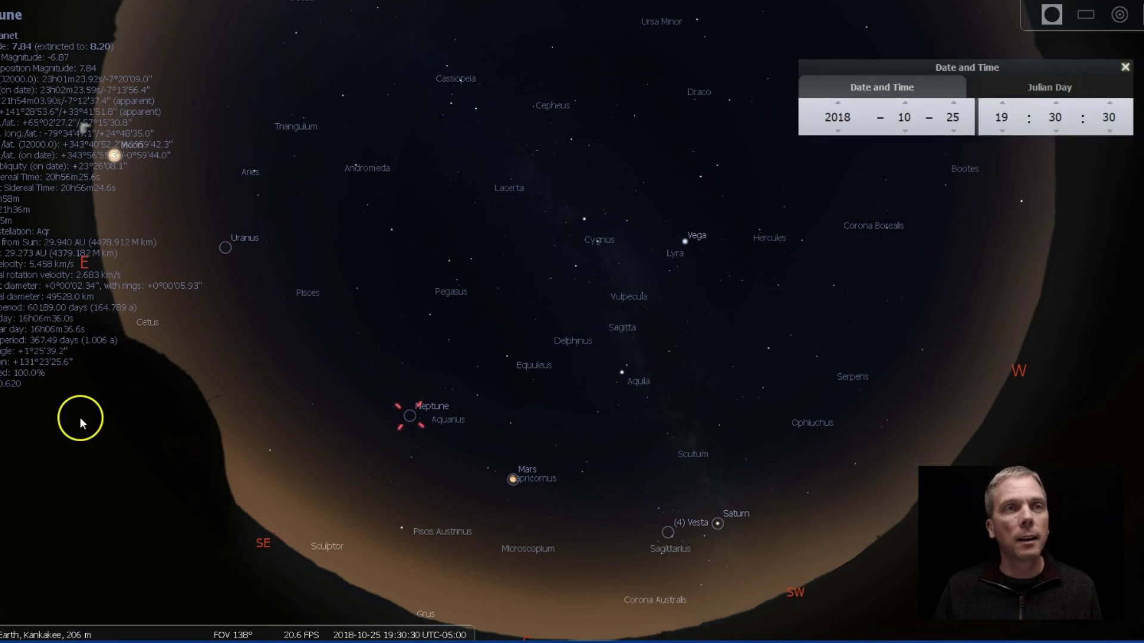
click(218, 295)
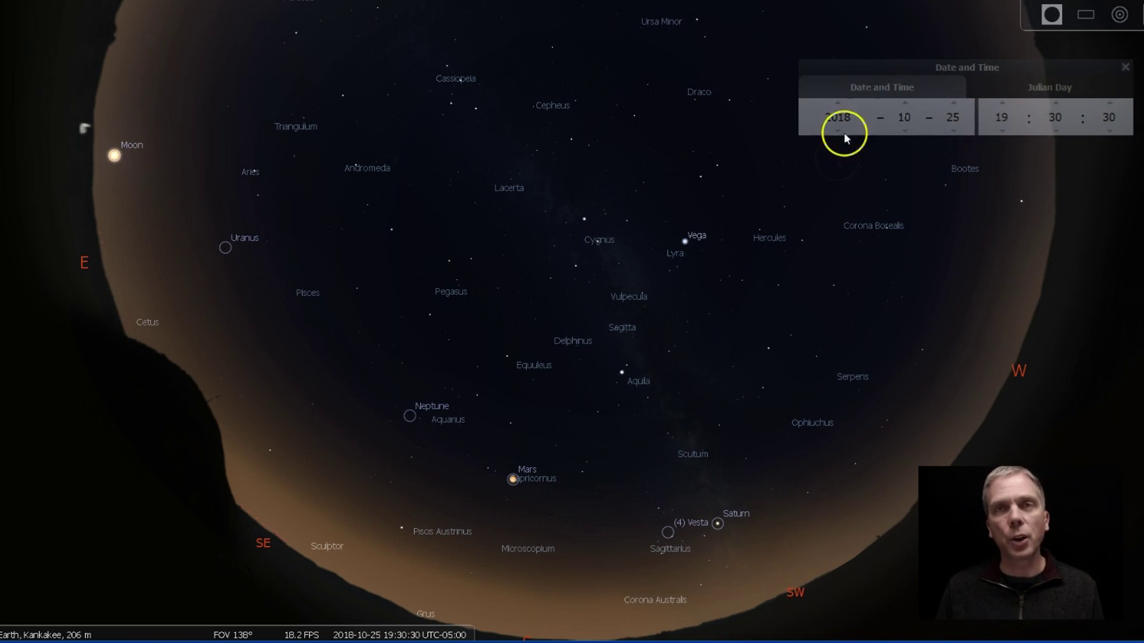
click(903, 105)
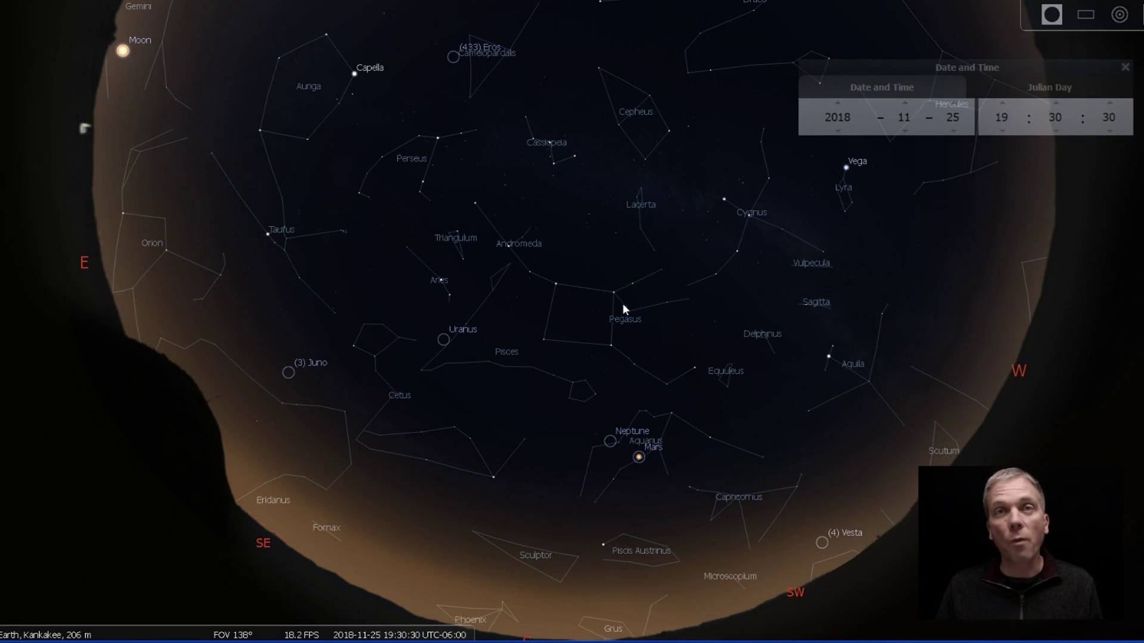
- Rotate and tilt the sky to bring the Moon, Capella and Gemini into view
drag(622, 302, 530, 91)
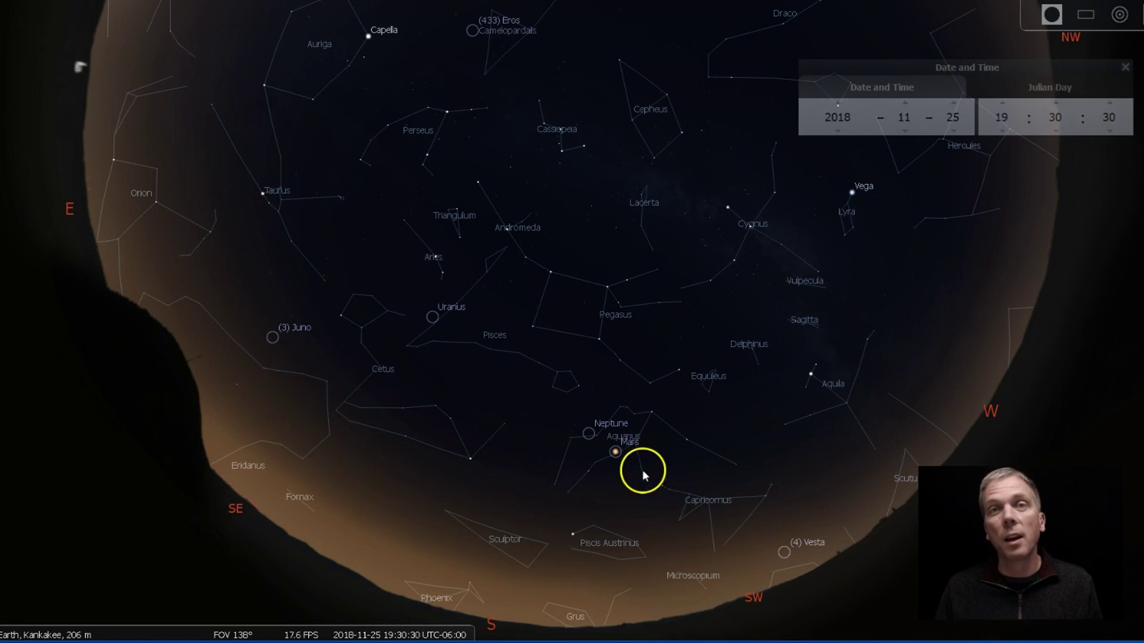
drag(642, 469, 612, 368)
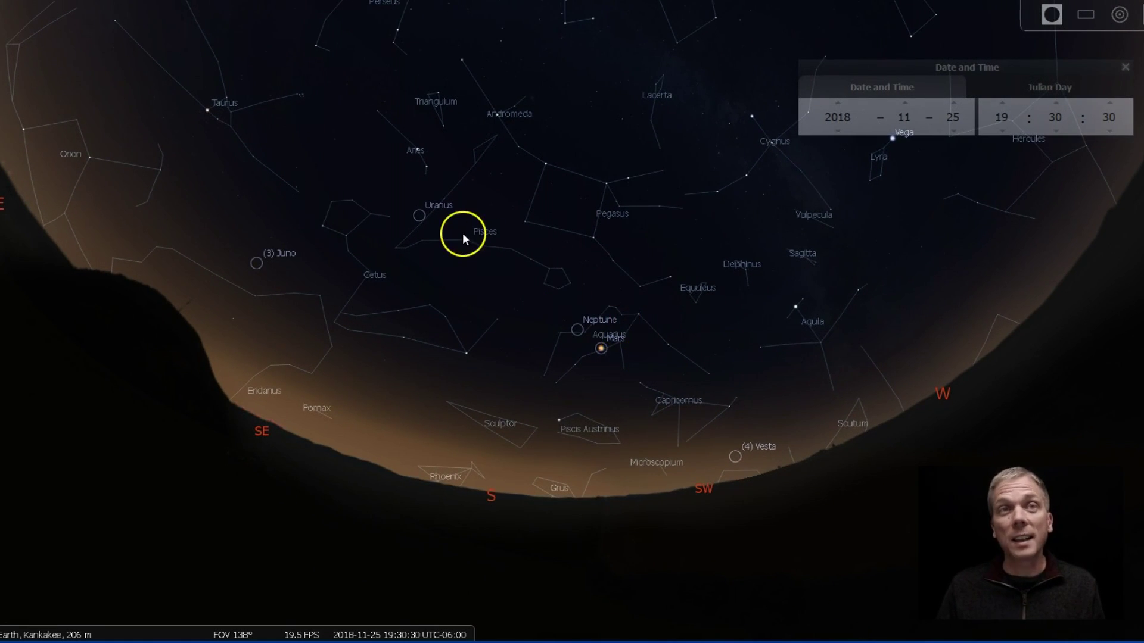
drag(405, 333, 421, 375)
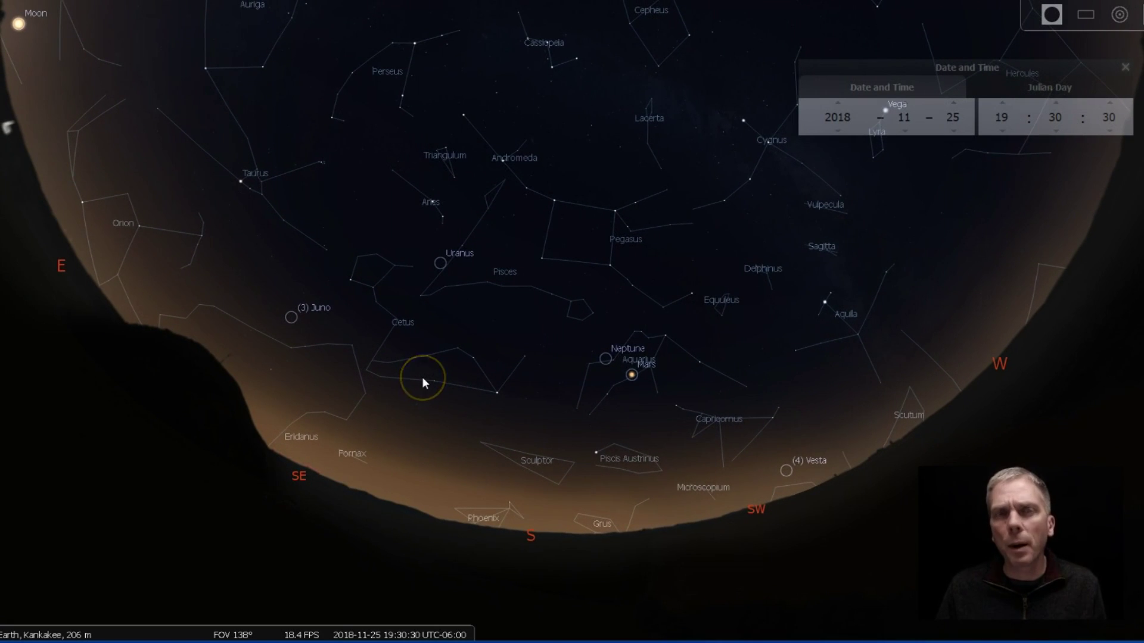
drag(422, 382, 409, 433)
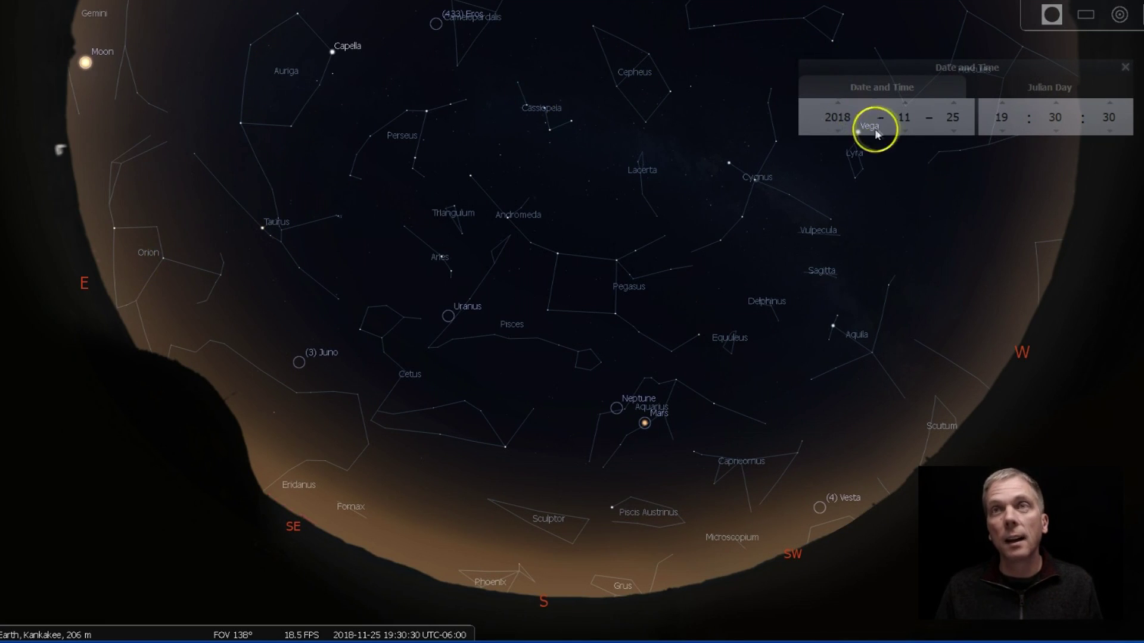
- Set month 12, hour 17 and day 22, then open Sky and viewing options
click(905, 105)
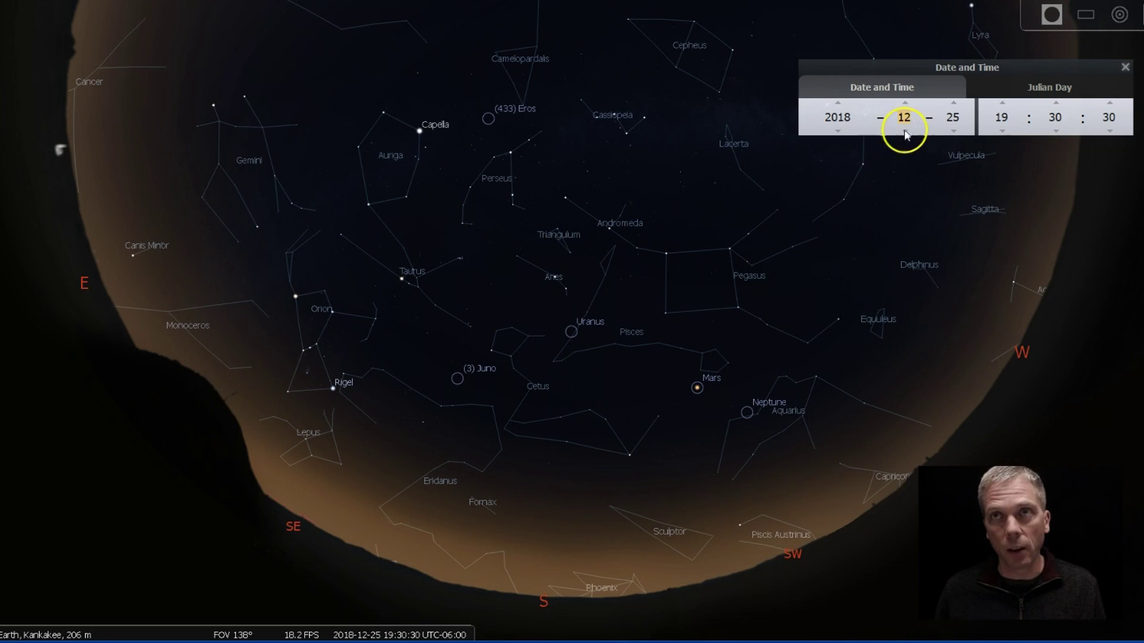
click(989, 129)
scroll(1001, 129, down, 2)
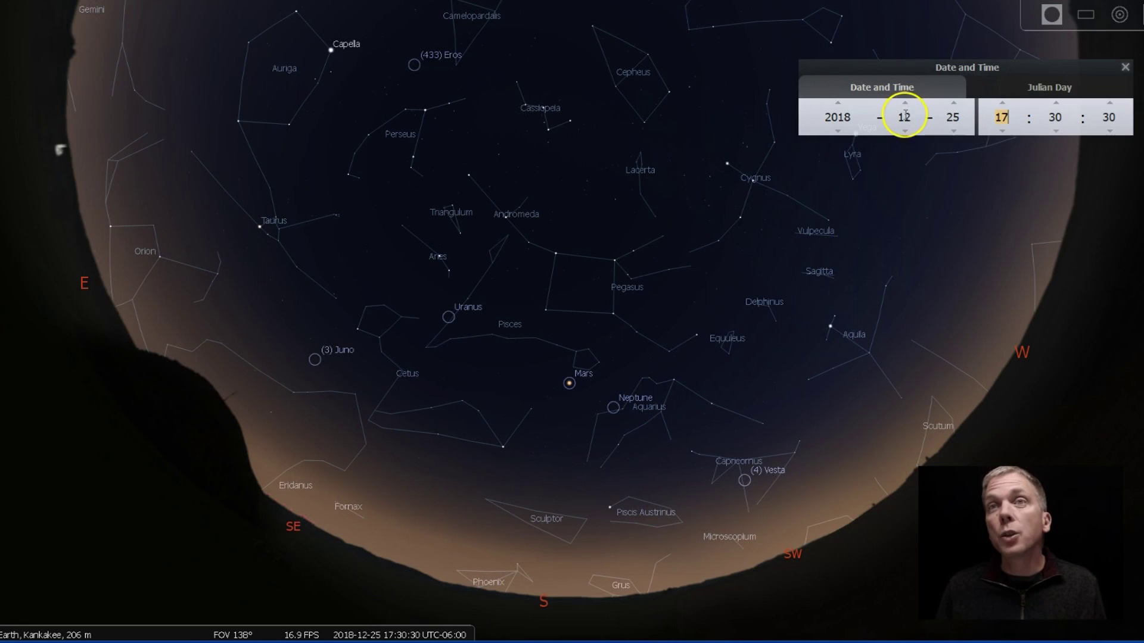
click(952, 131)
scroll(952, 131, down, 1)
scroll(951, 131, down, 1)
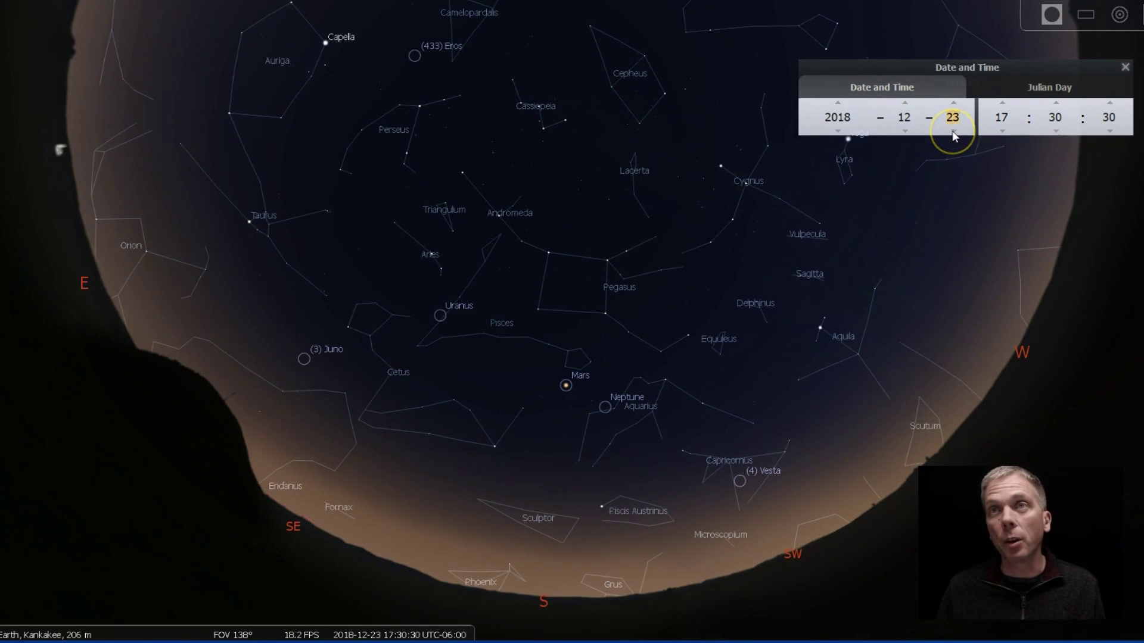
scroll(952, 130, down, 1)
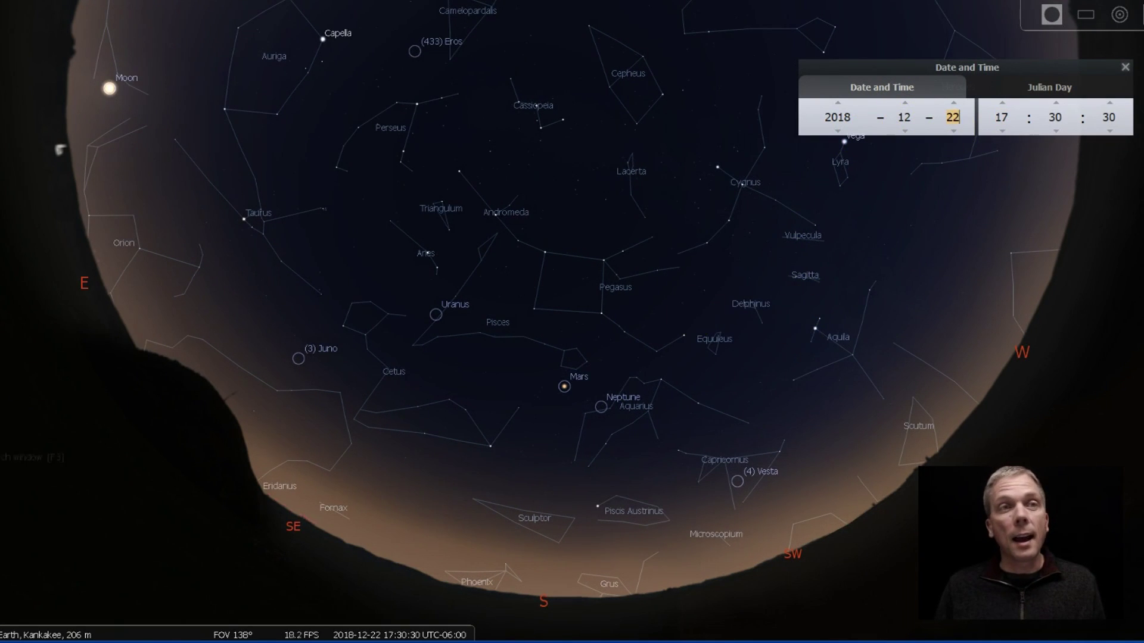
click(18, 406)
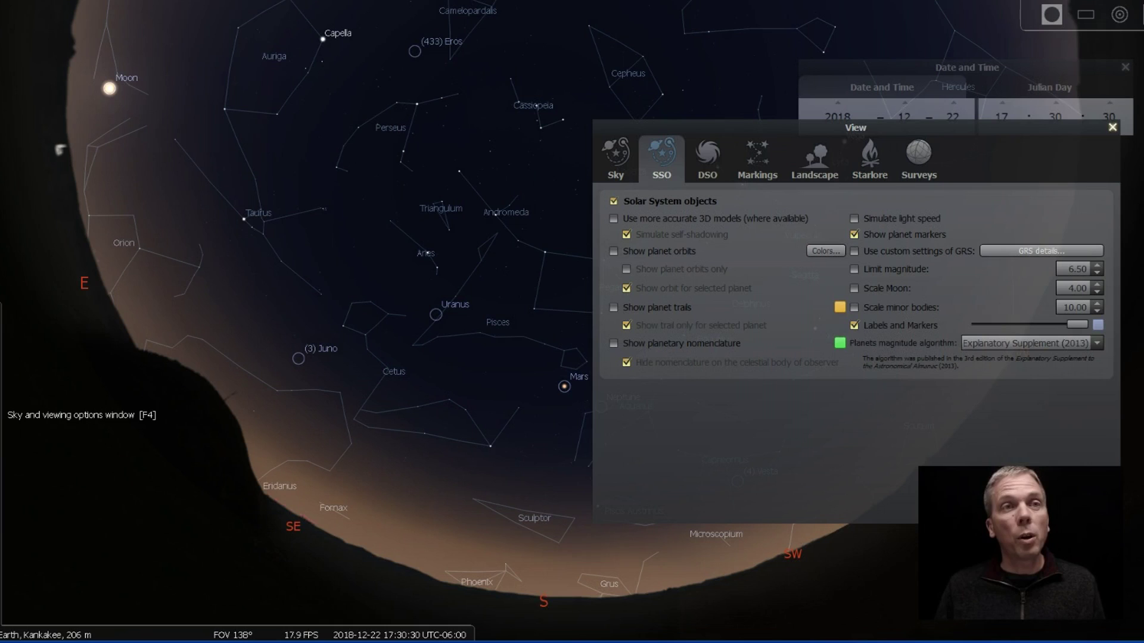
- Tick Galactic equator in the Markings tab and close the View window
click(759, 167)
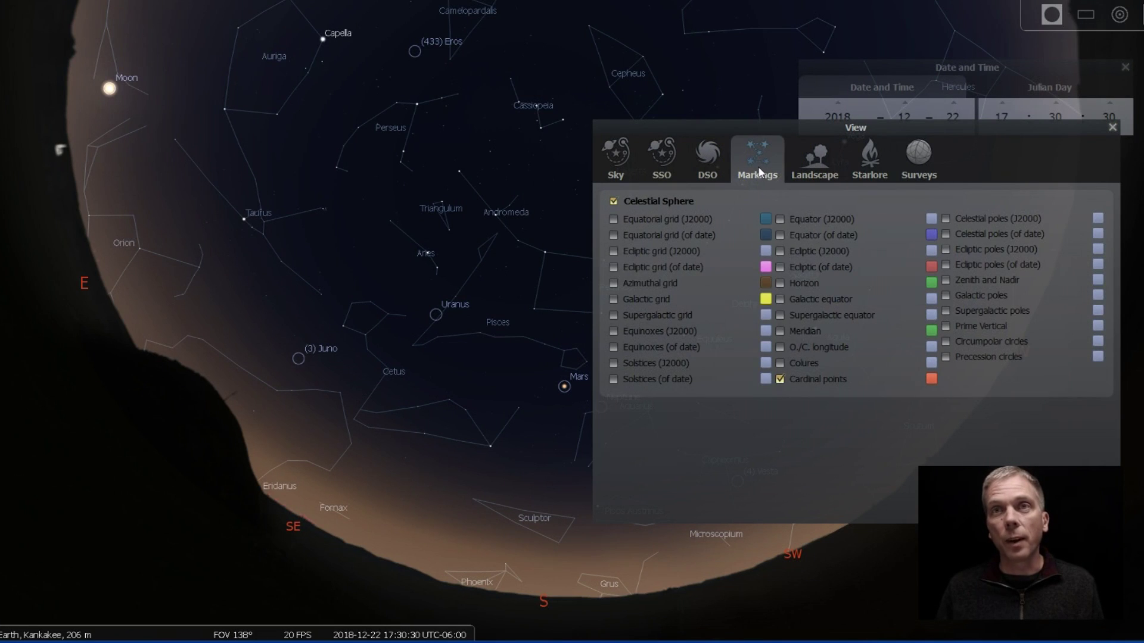
click(779, 300)
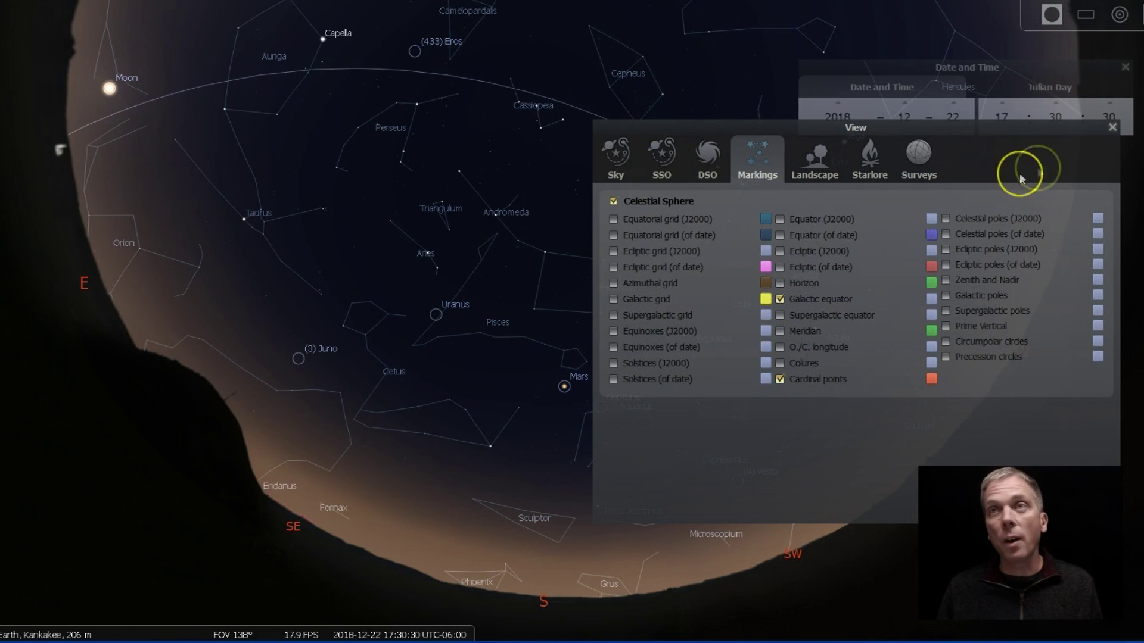
click(1113, 128)
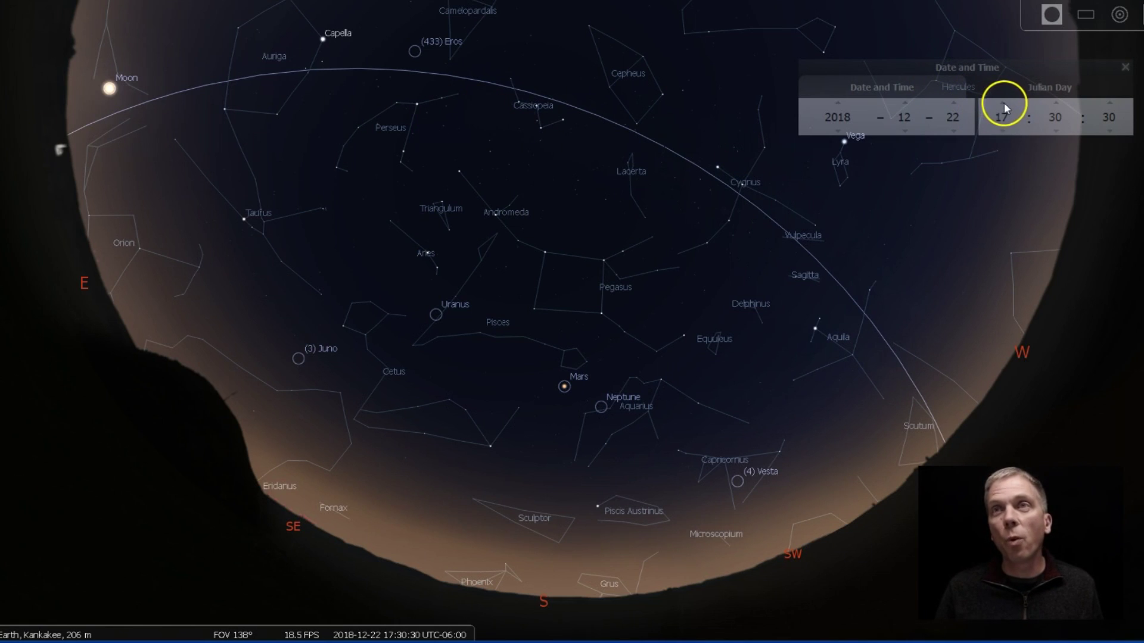
- Set the hour to 16 and advance the minutes until the clock reads 17:00
drag(829, 427, 783, 403)
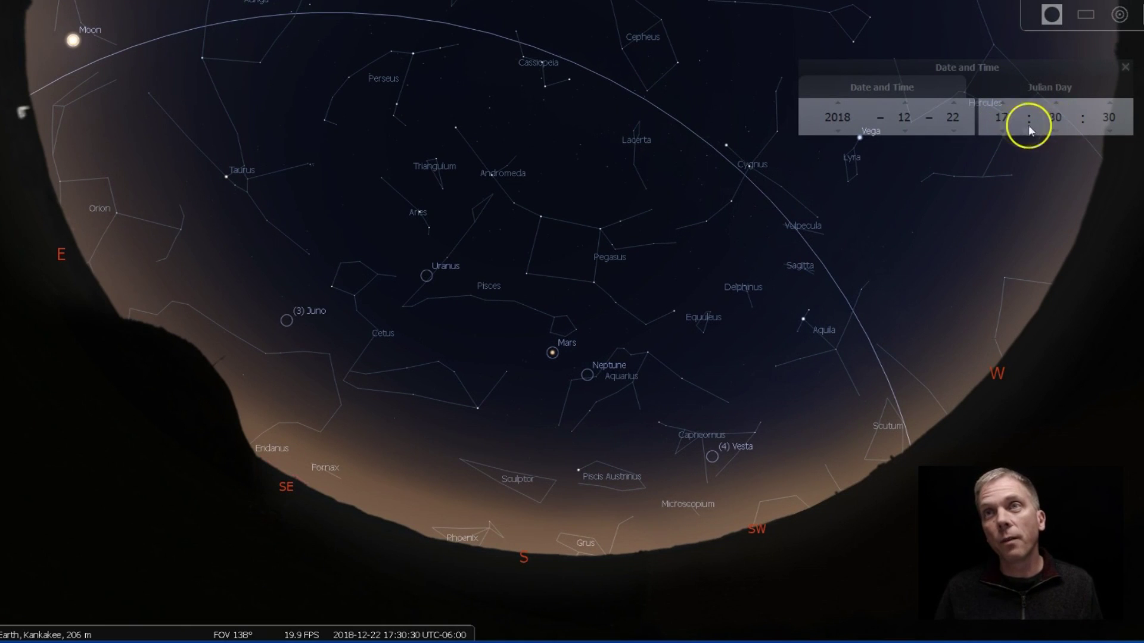
click(1001, 128)
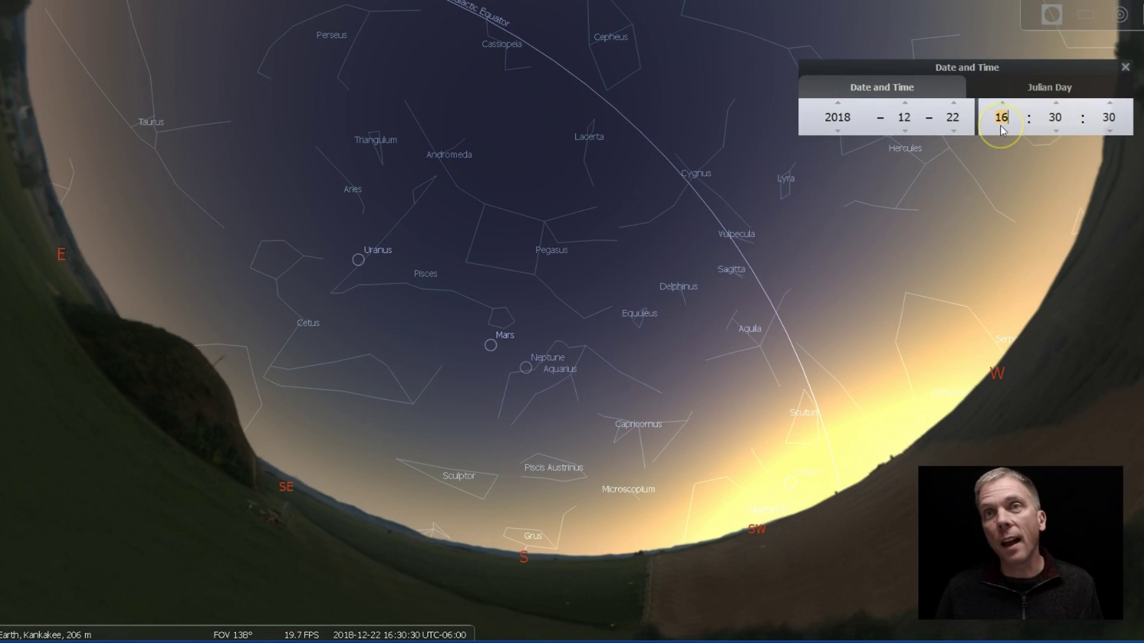
click(1057, 105)
click(1057, 105)
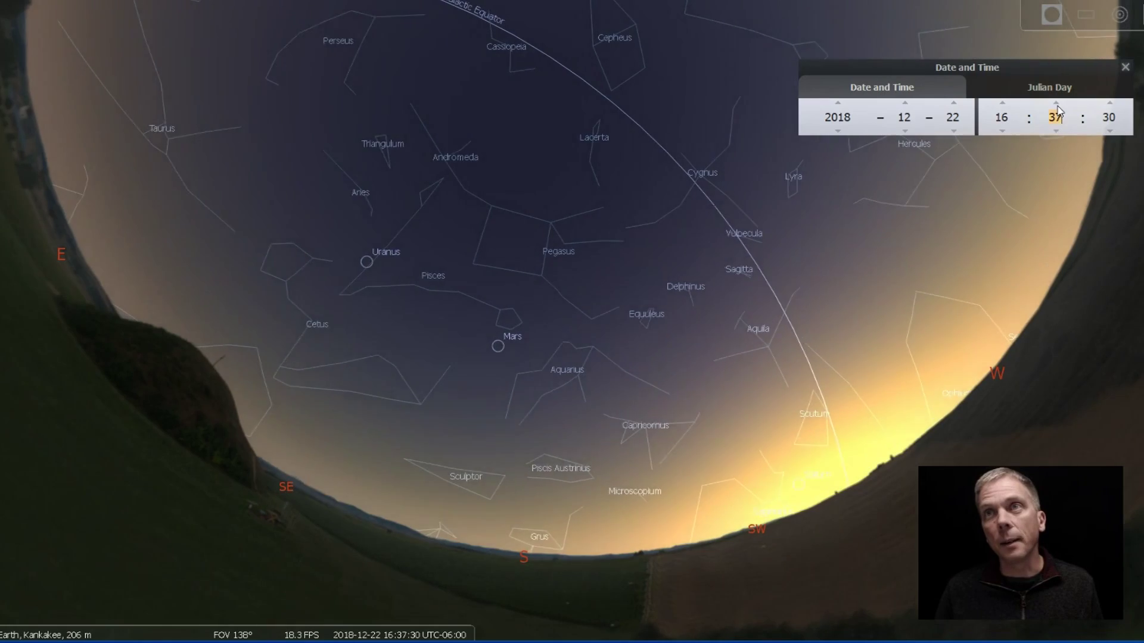
click(1058, 105)
click(1058, 104)
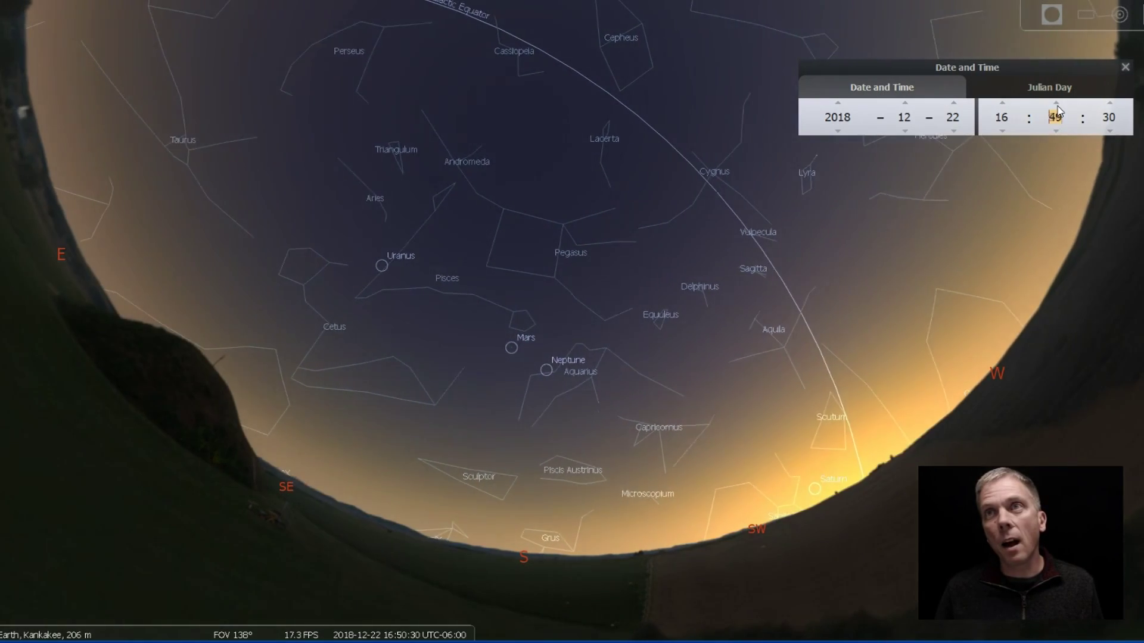
click(1058, 105)
click(1057, 105)
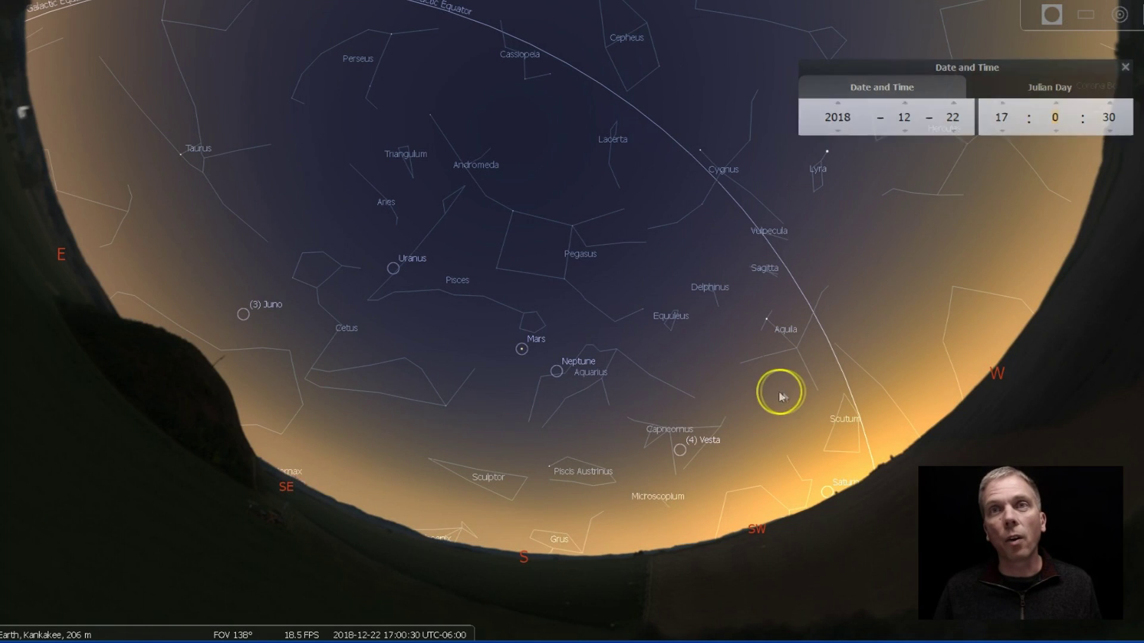
- Advance the minutes from 17:00 to 17:20 on 2018-12-22
mouse_move(779, 388)
mouse_down()
mouse_move(796, 400)
mouse_move(787, 407)
mouse_up()
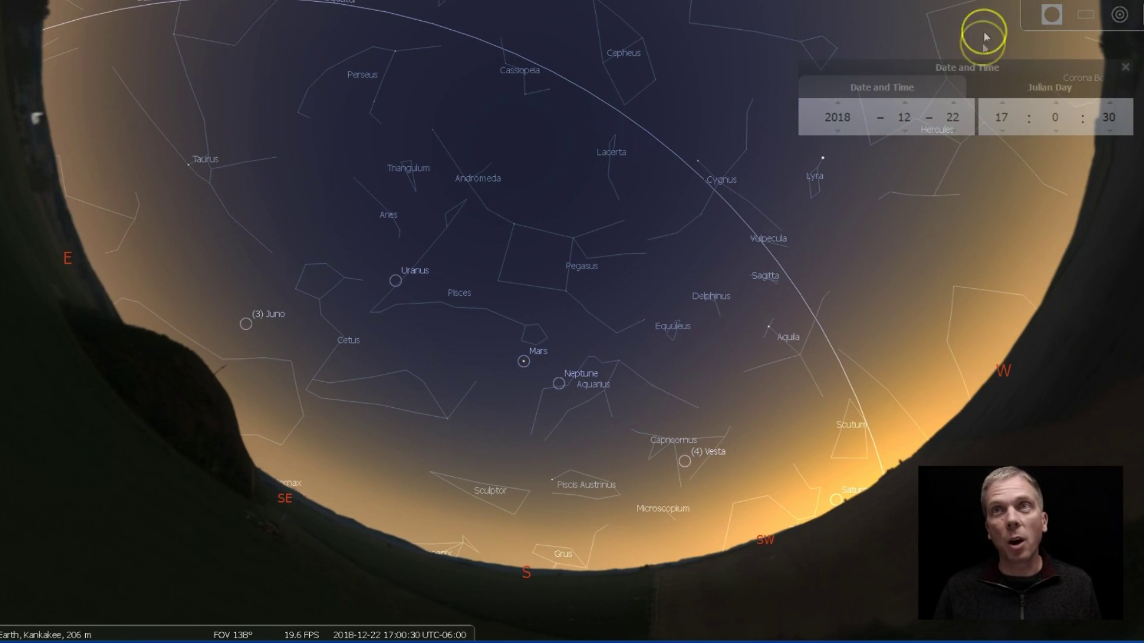
click(1058, 103)
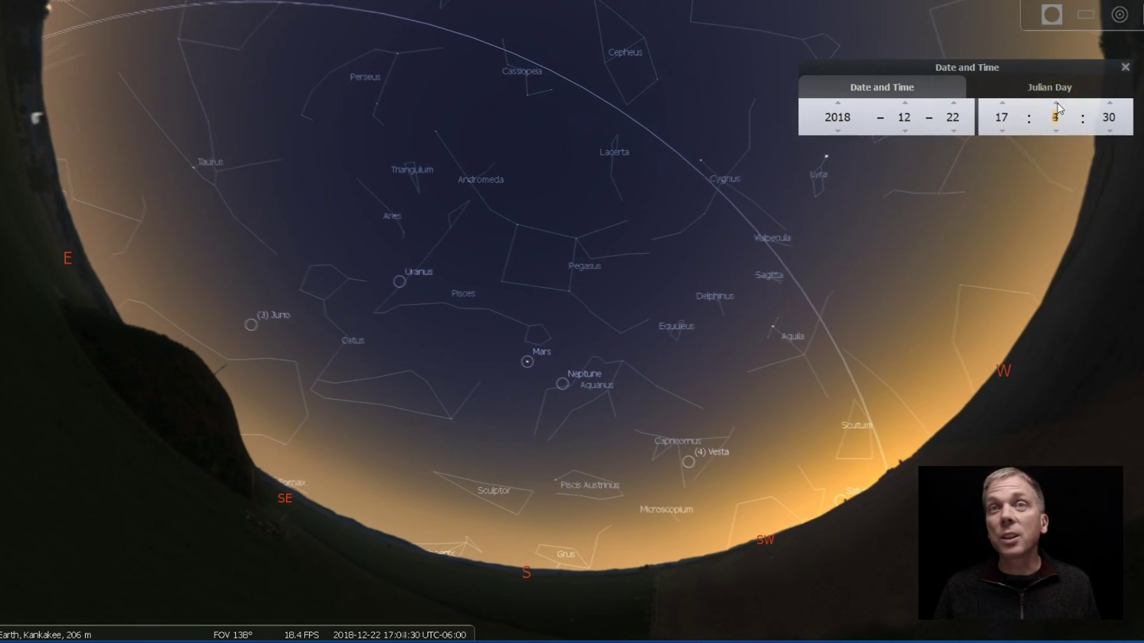
click(1057, 103)
click(1057, 104)
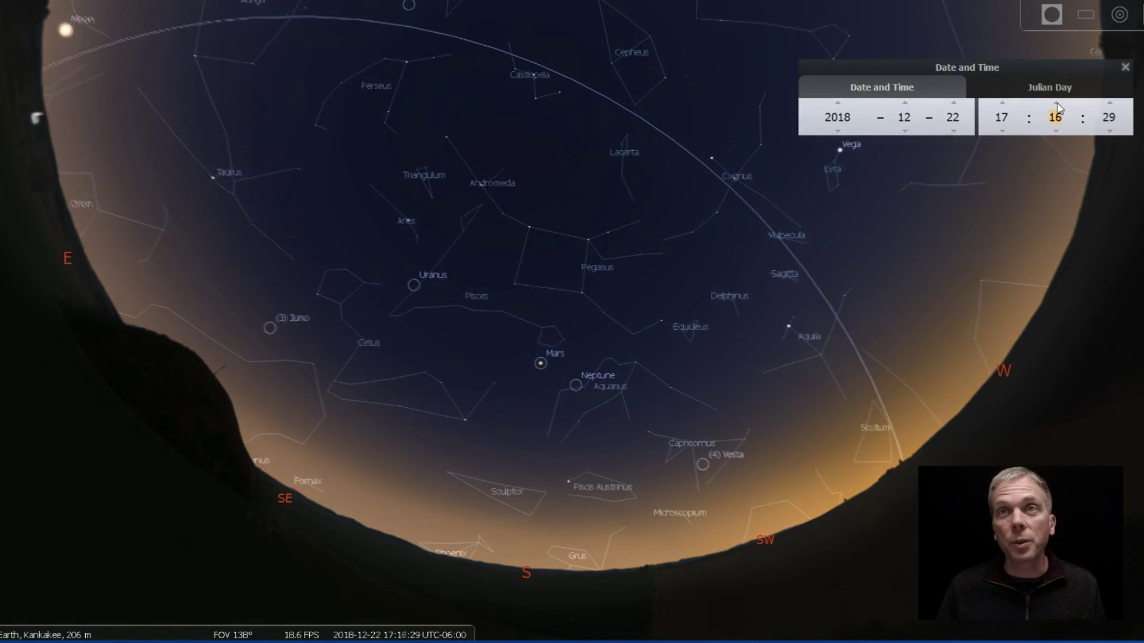
click(1057, 104)
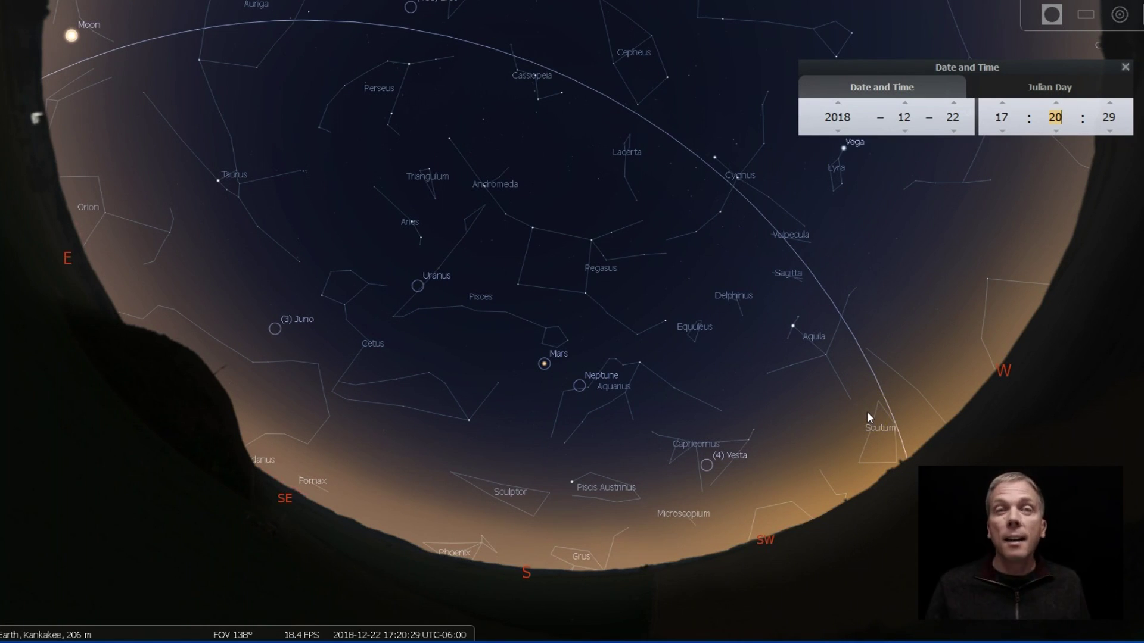
- Step the hour forward past midnight to 00:20 on 2018-12-23, viewing the southern horizon
click(1001, 103)
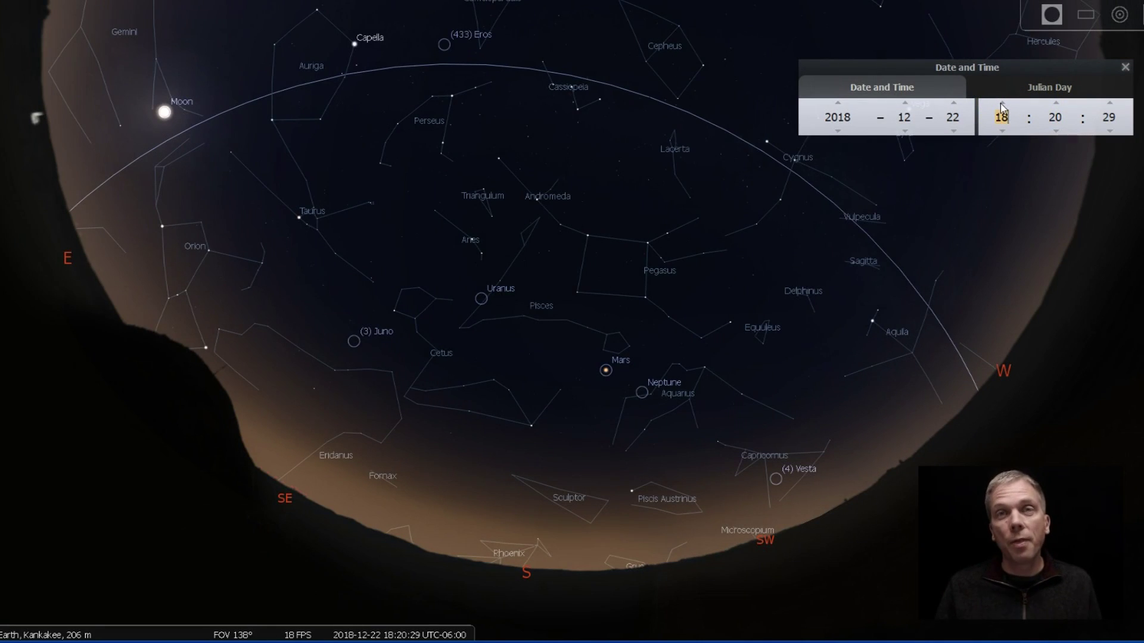
click(1001, 104)
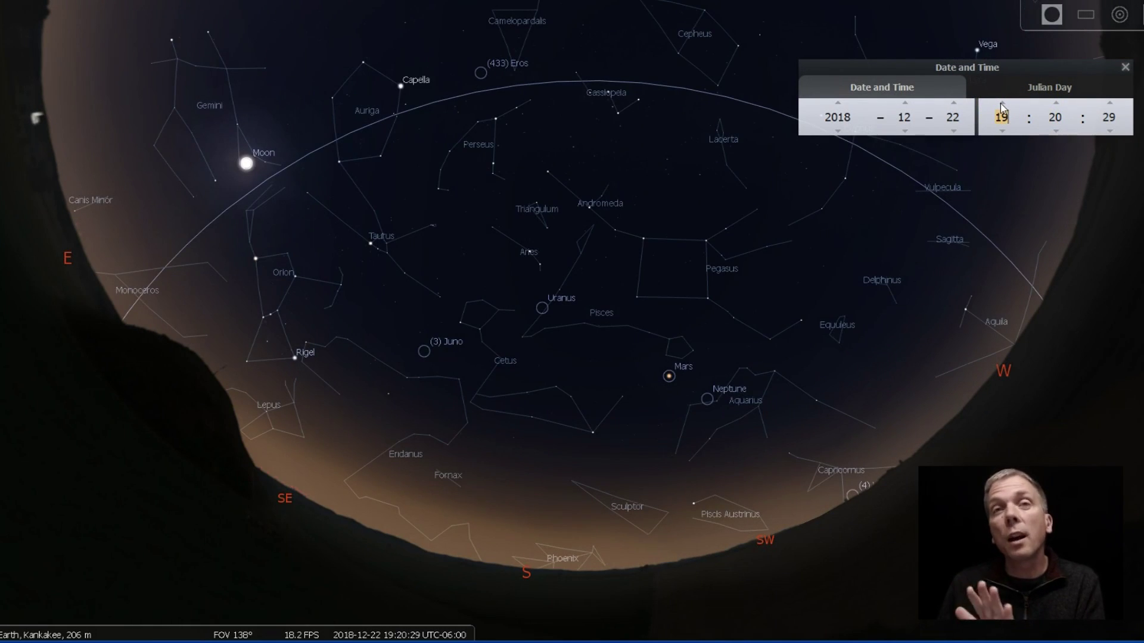
click(1001, 103)
click(1002, 104)
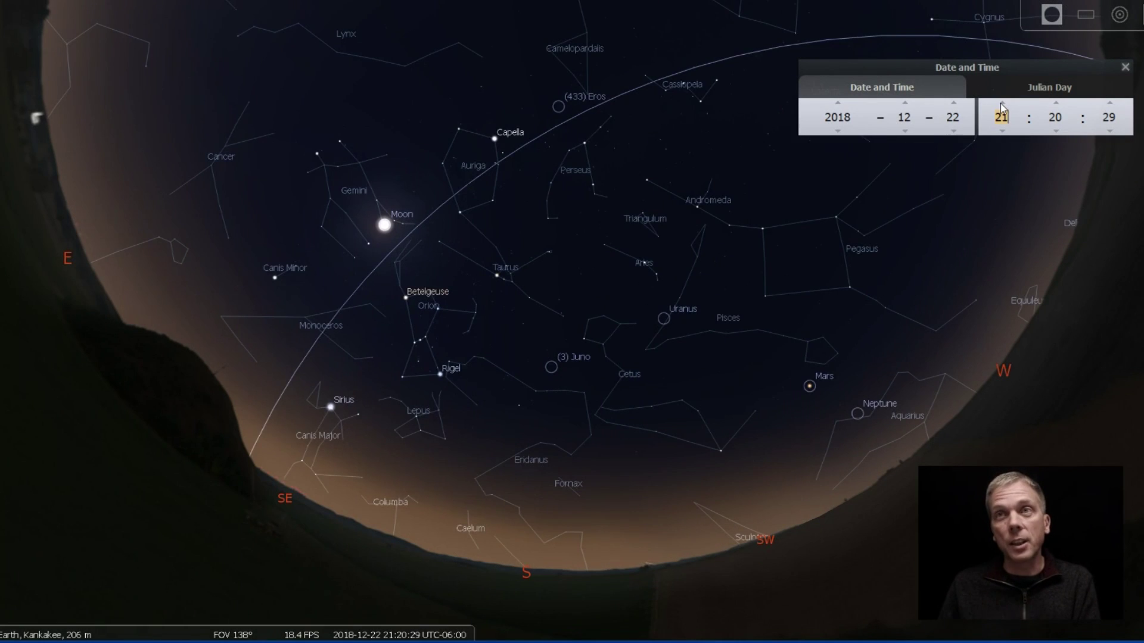
click(1001, 103)
click(1001, 103)
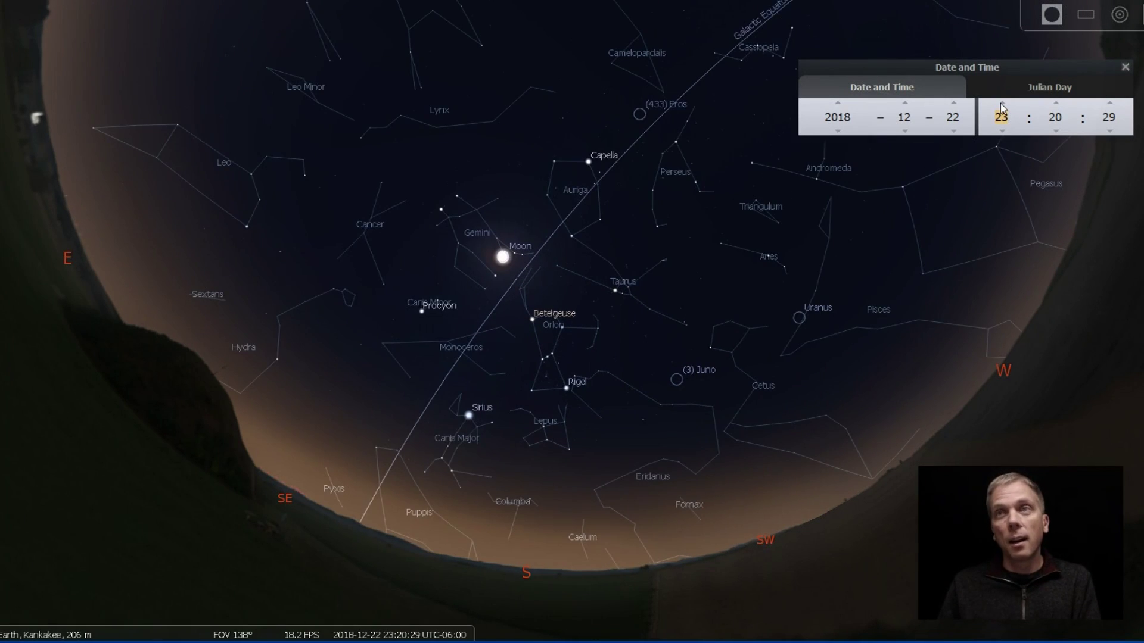
click(1001, 104)
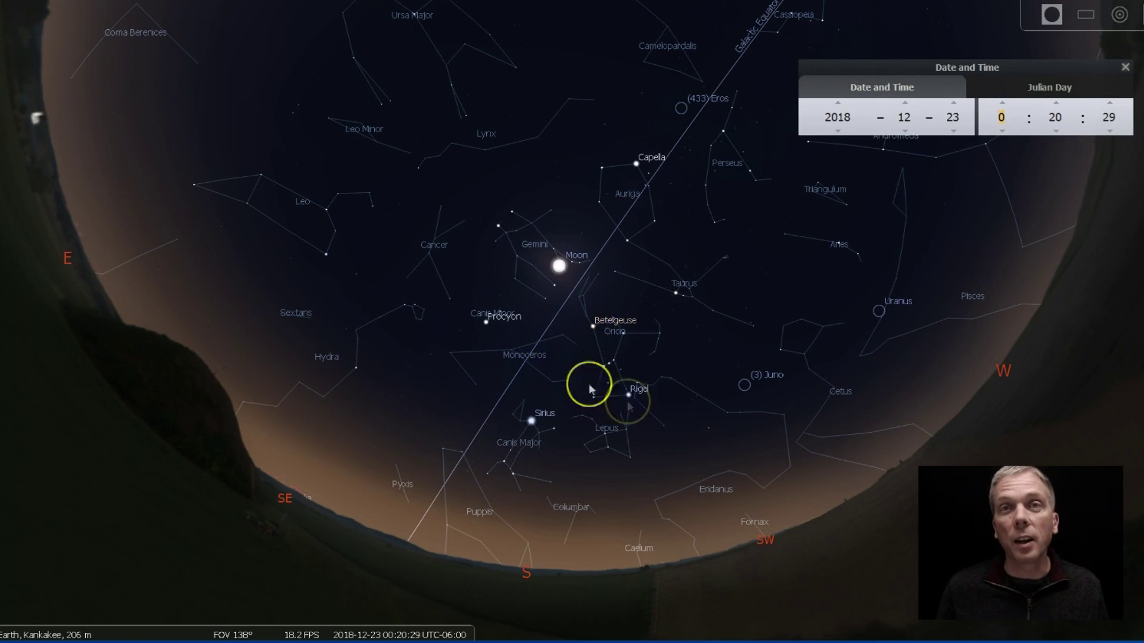
mouse_move(550, 374)
mouse_down()
mouse_move(526, 304)
mouse_move(524, 375)
mouse_up()
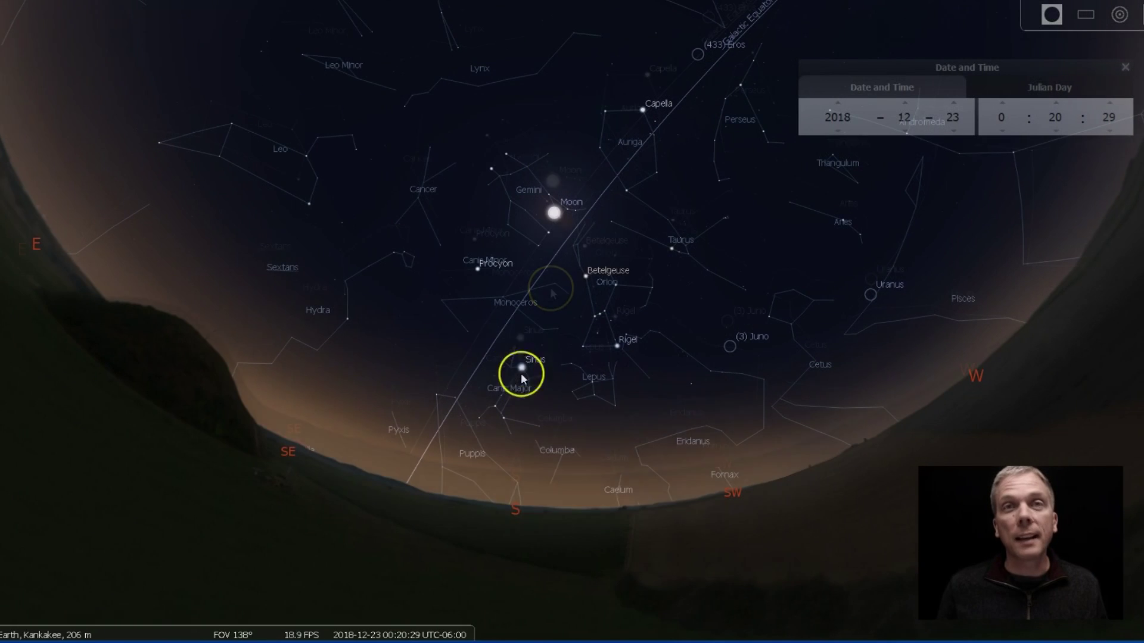